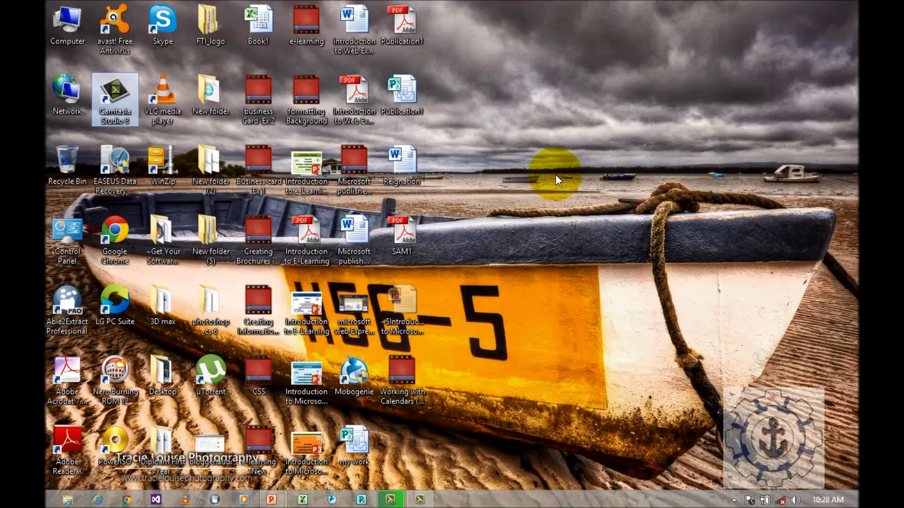
- Switch to Microsoft Publisher, check the available template sources, and open the Calendars template category
left_click(361, 500)
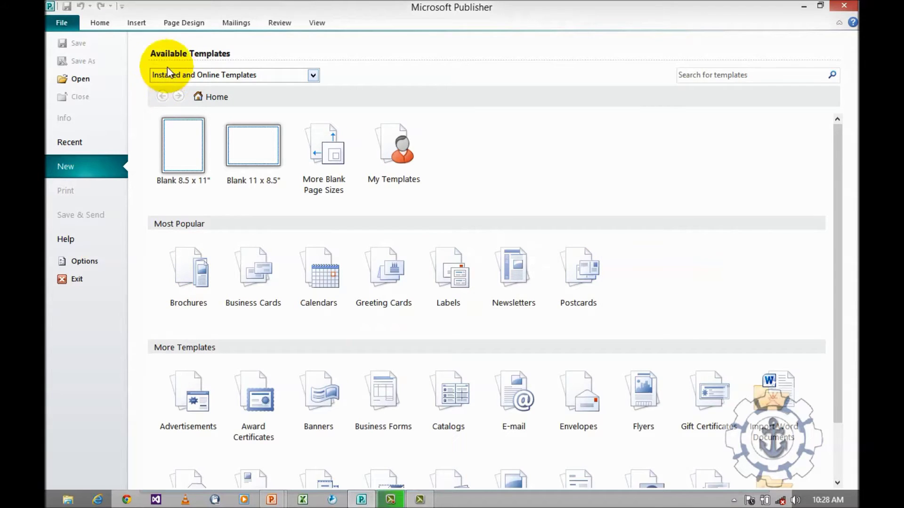
left_click(218, 74)
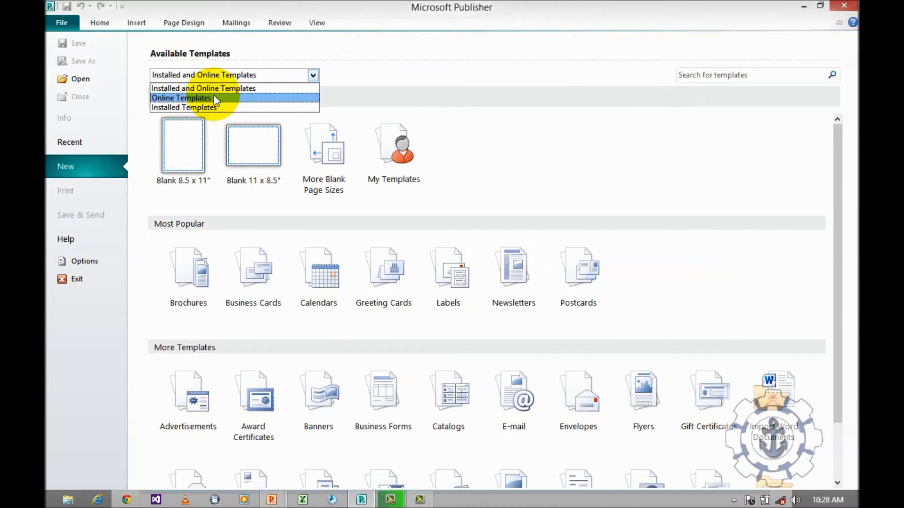
left_click(447, 135)
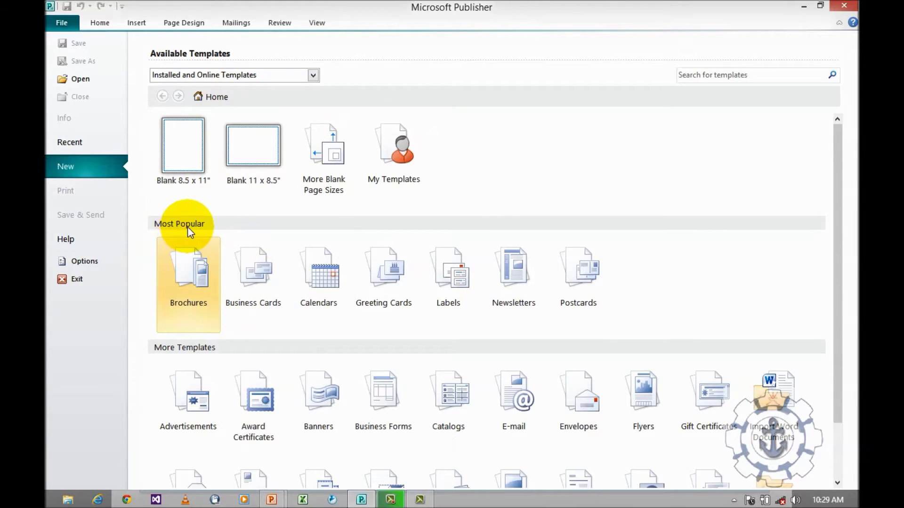
left_click(317, 283)
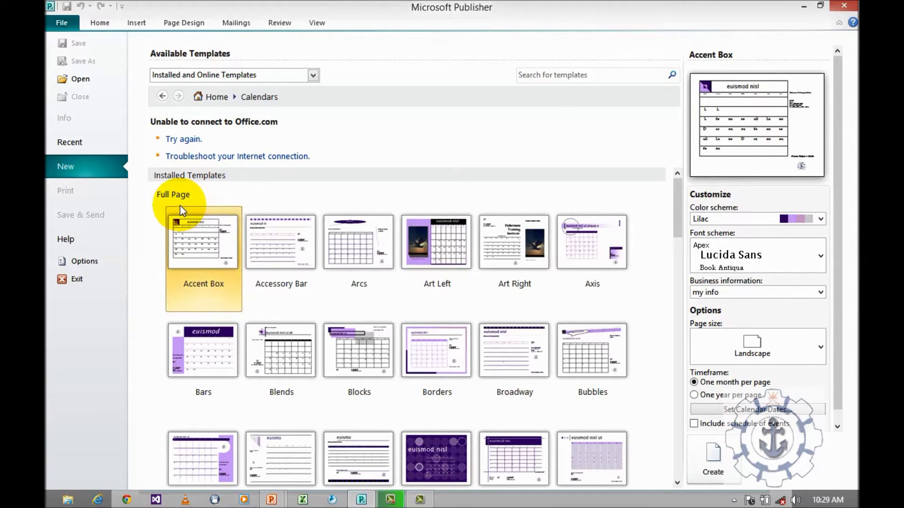
- Examine the calendar templates across the full page, wallet size, blank sizes and manufacturers groups
scroll(225, 211, "down", 8)
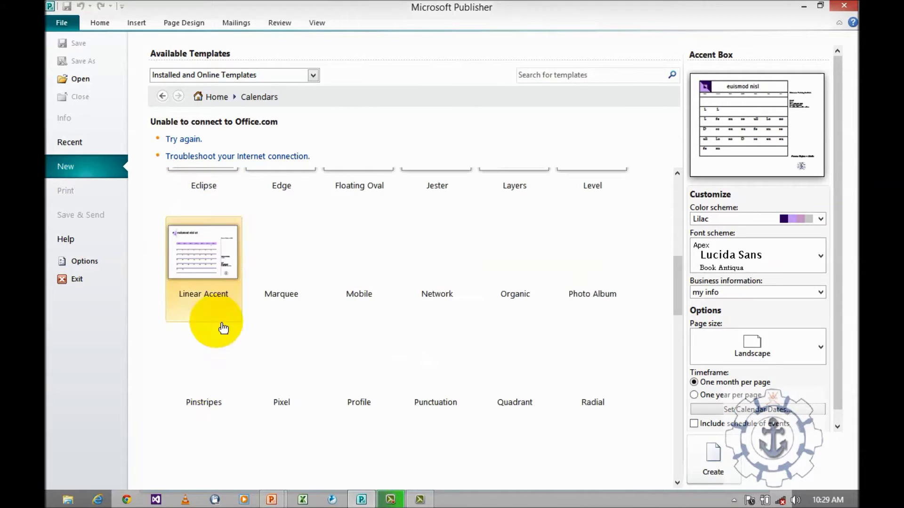
scroll(214, 337, "down", 6)
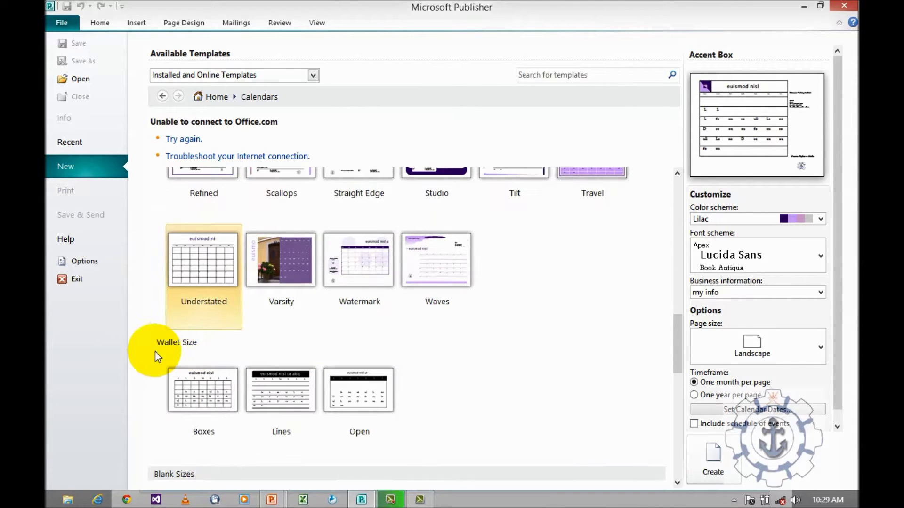
scroll(191, 347, "down", 5)
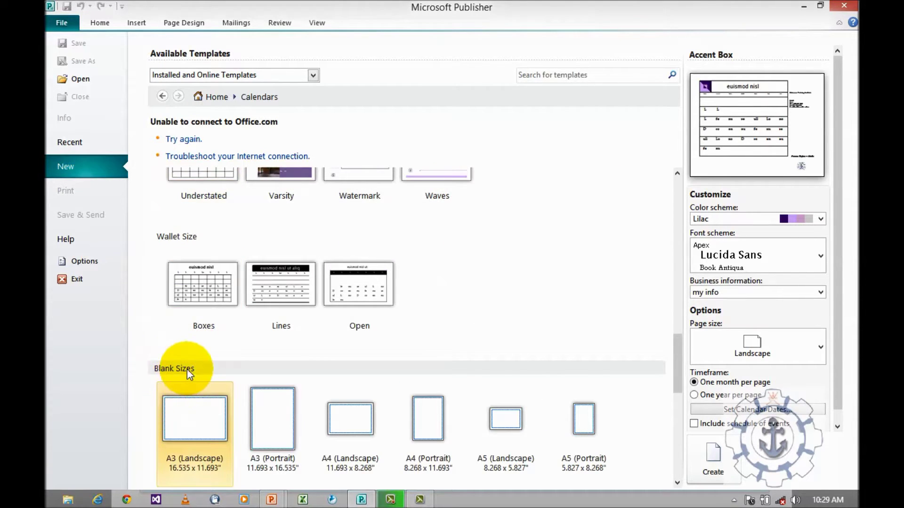
scroll(187, 369, "down", 8)
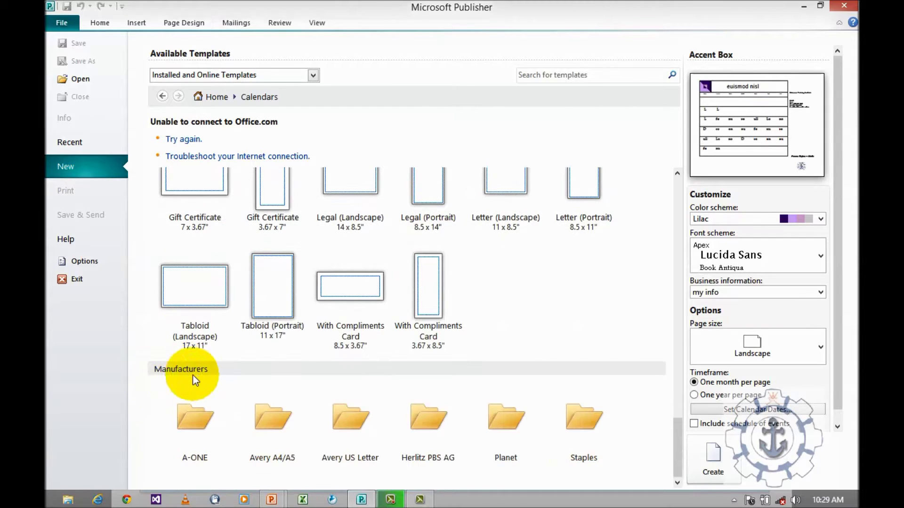
scroll(201, 376, "up", 15)
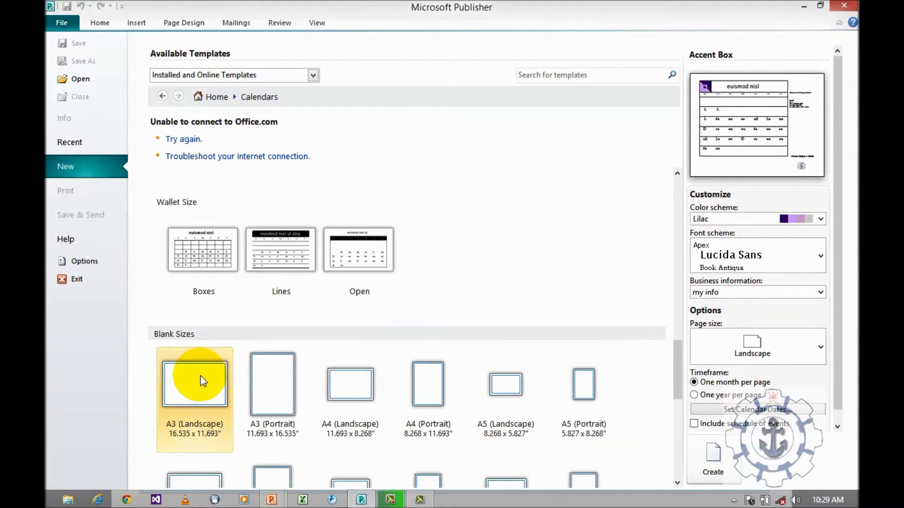
scroll(201, 376, "up", 10)
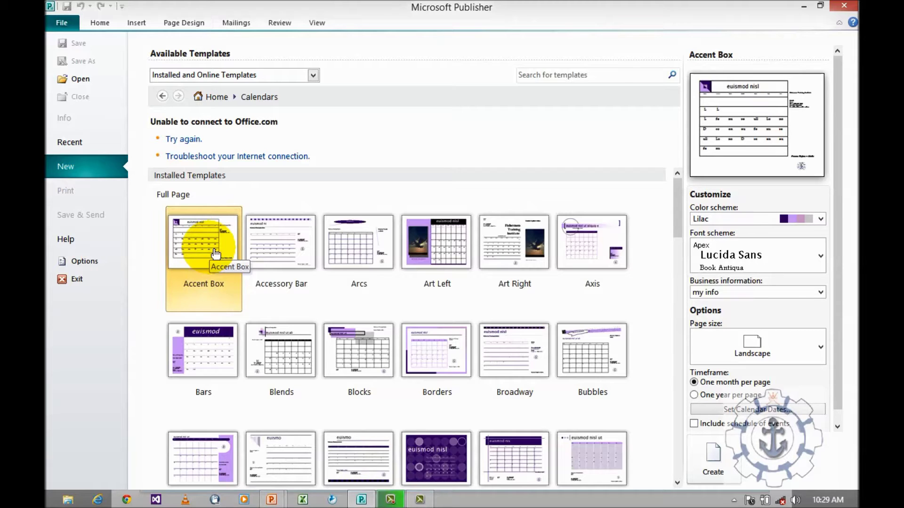
scroll(353, 282, "down", 3)
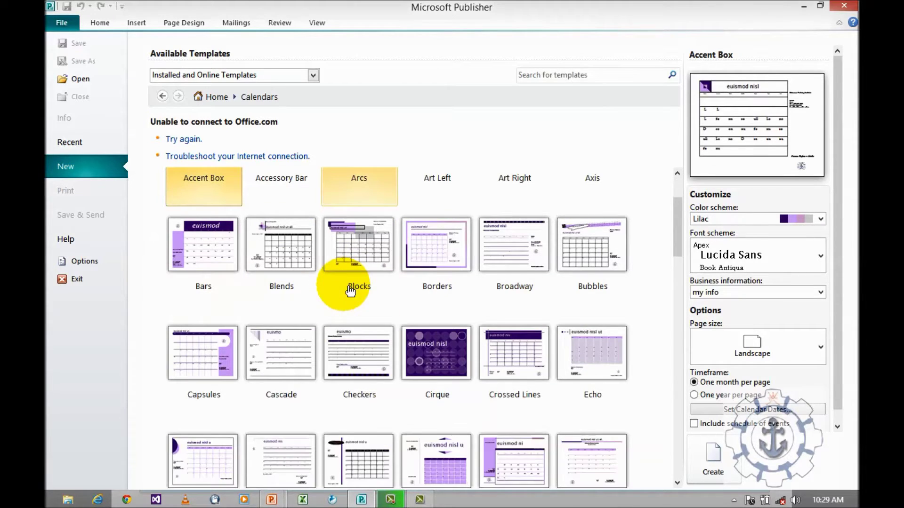
scroll(384, 309, "down", 3)
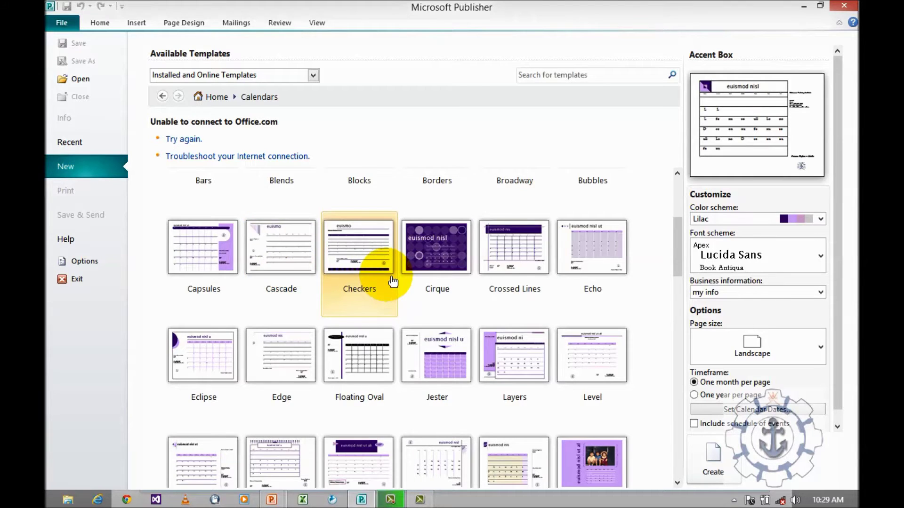
scroll(393, 281, "down", 3)
left_click_drag(680, 259, 680, 365)
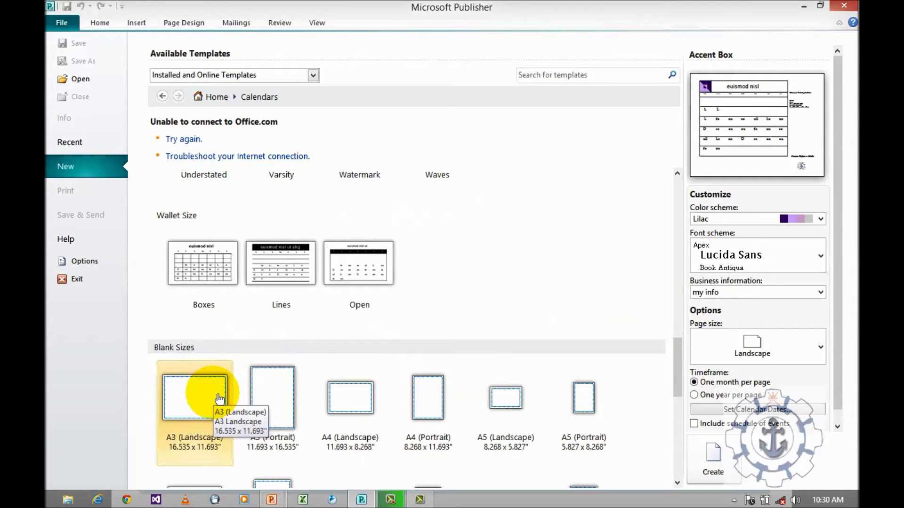
left_click_drag(678, 388, 677, 265)
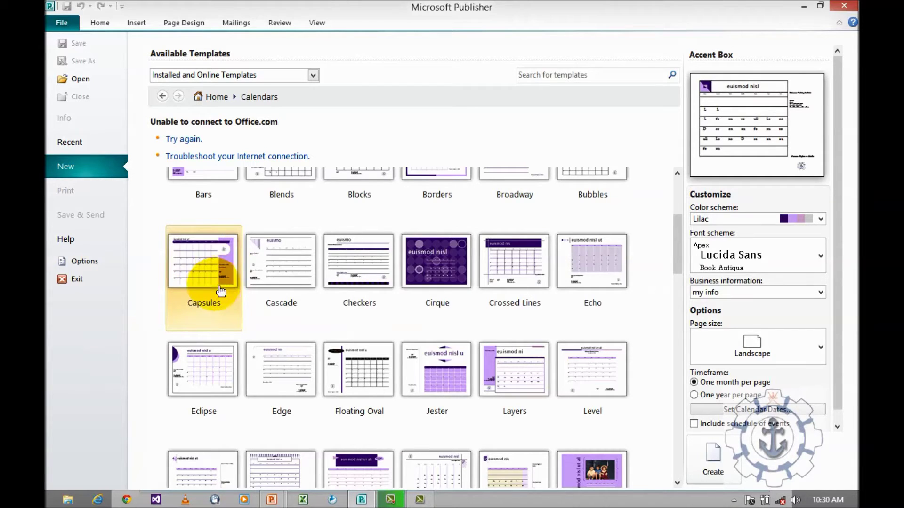
- Select the Capsules full page calendar template and set its color scheme to Maroon
left_click(208, 274)
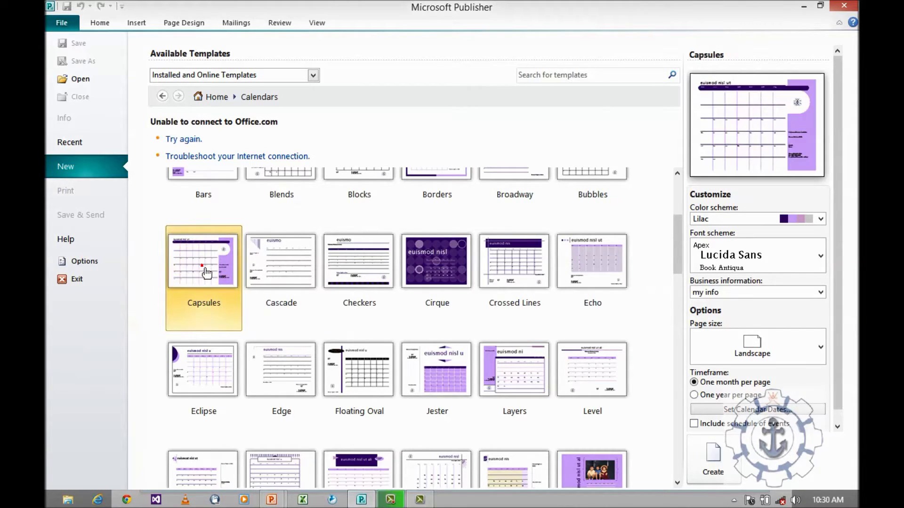
left_click(206, 278)
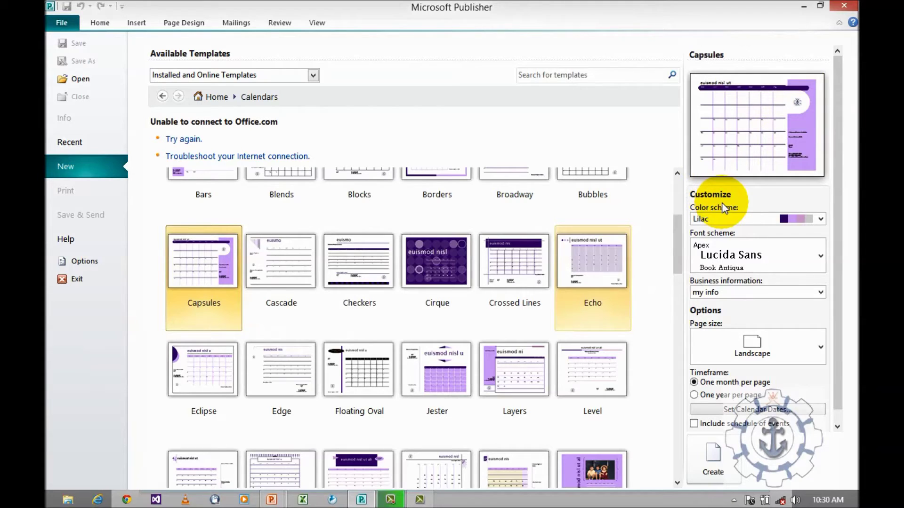
left_click(718, 218)
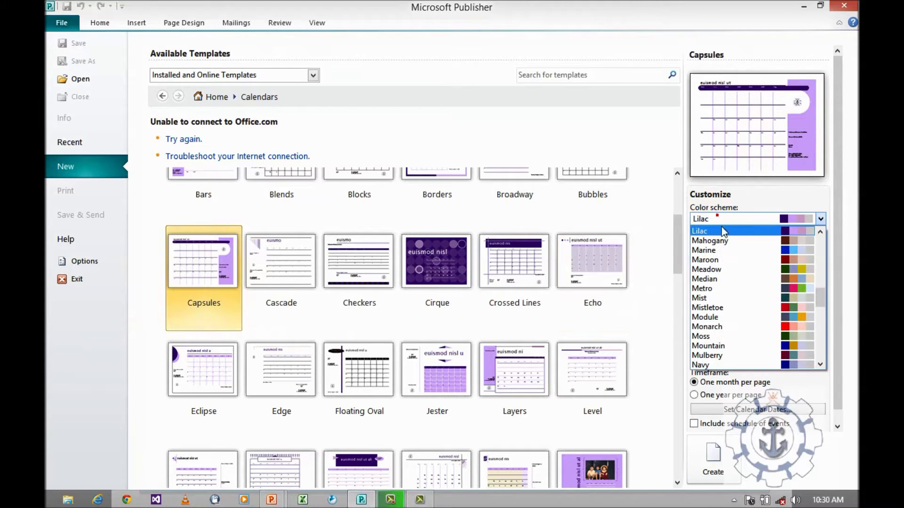
left_click(721, 258)
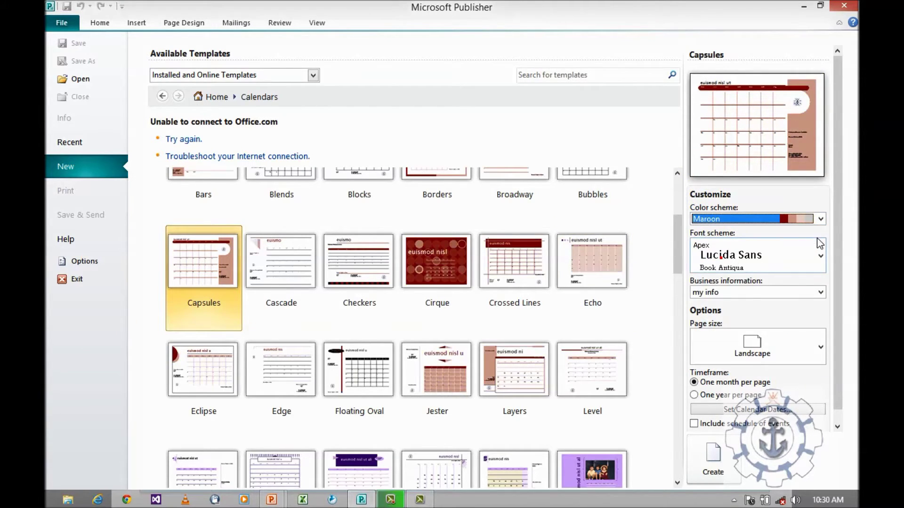
- Examine the scheme colors and name field offered for creating a new color scheme, and close it without saving
left_click(815, 221)
scroll(772, 335, "down", 6)
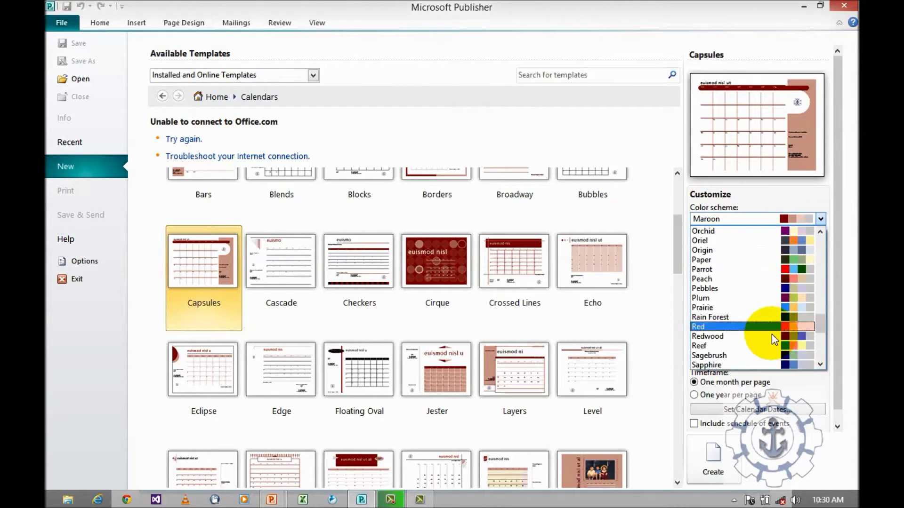
scroll(773, 335, "down", 4)
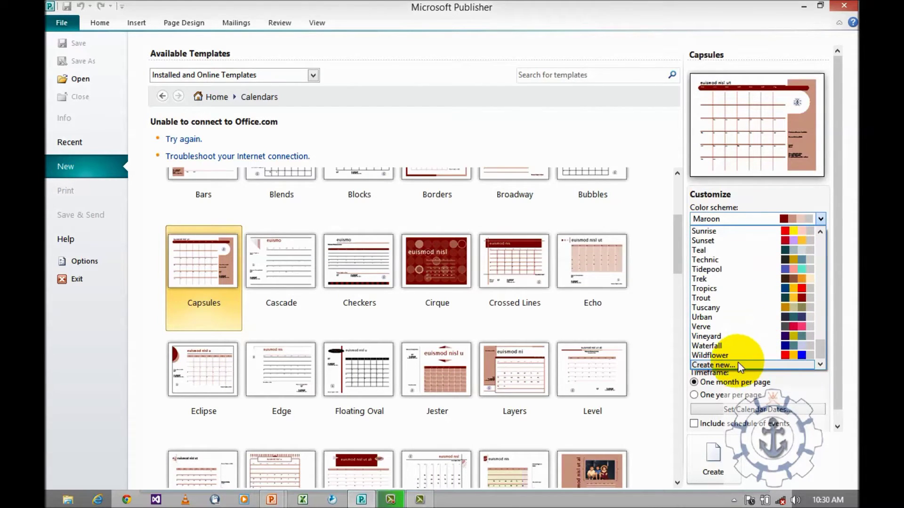
left_click(713, 365)
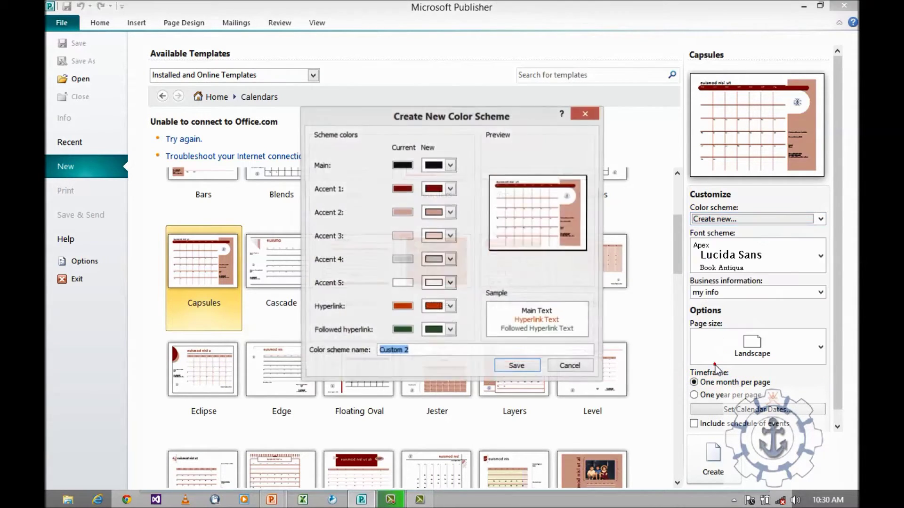
left_click(451, 166)
left_click(461, 173)
left_click(423, 351)
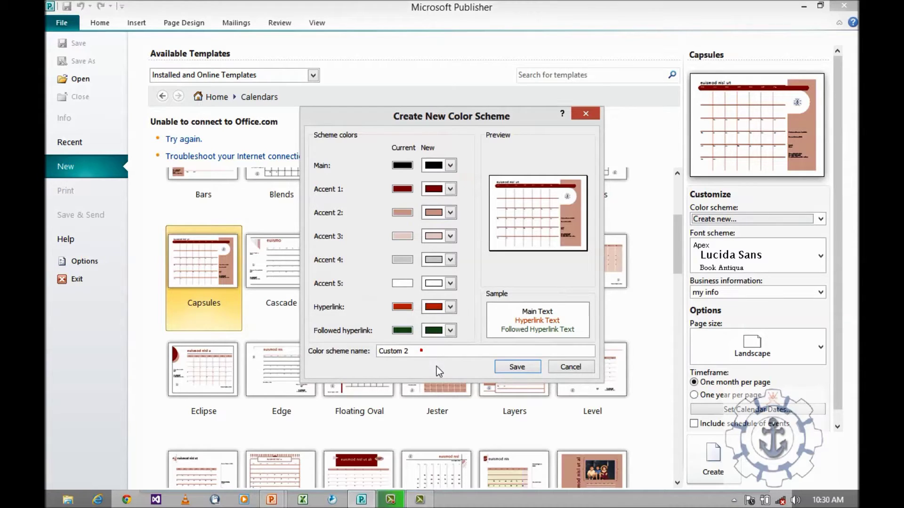
left_click(569, 367)
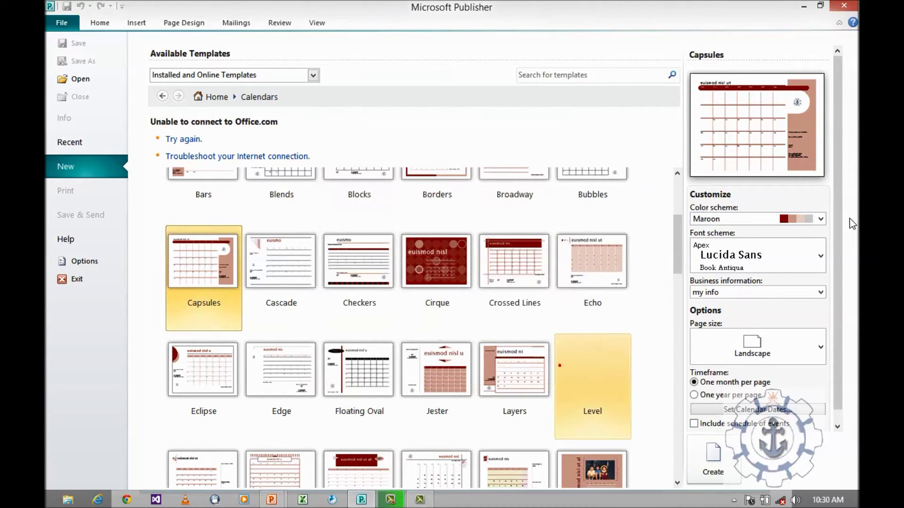
- Set the Capsules template's color scheme to Moss and its font scheme to Foundry
left_click(821, 219)
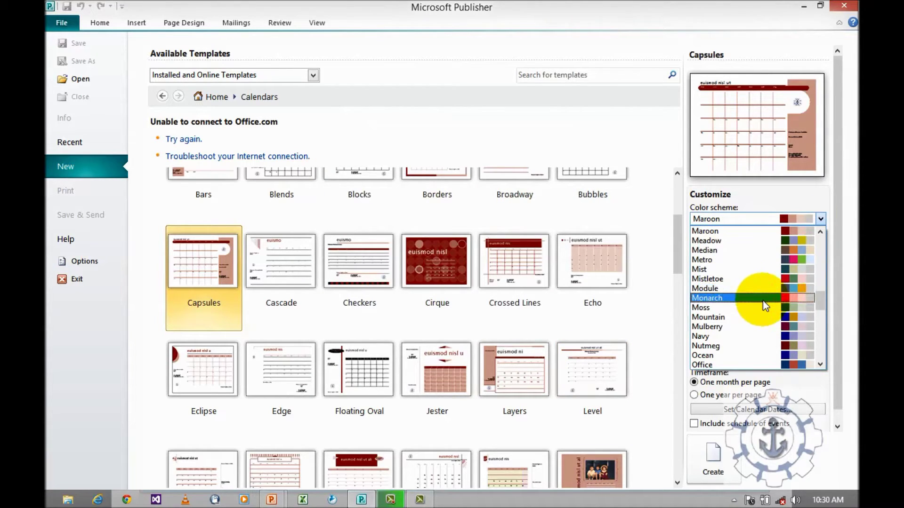
left_click(762, 308)
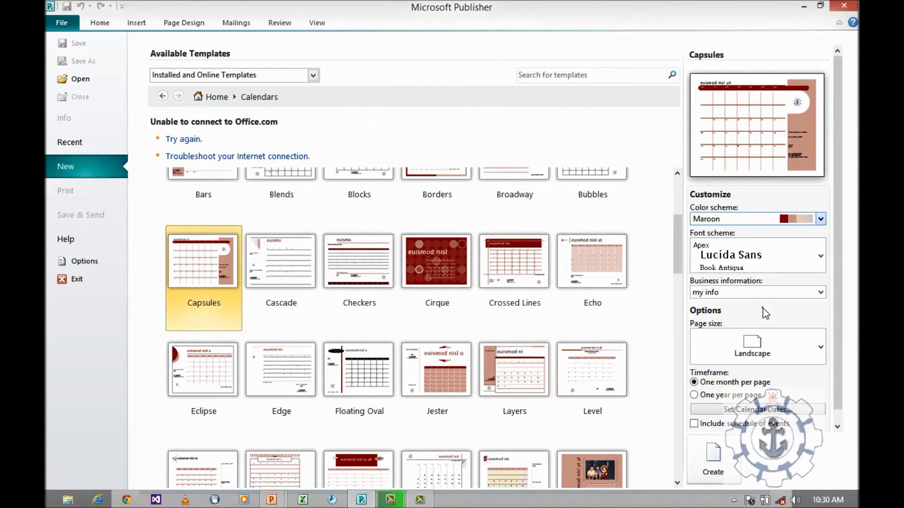
left_click(819, 257)
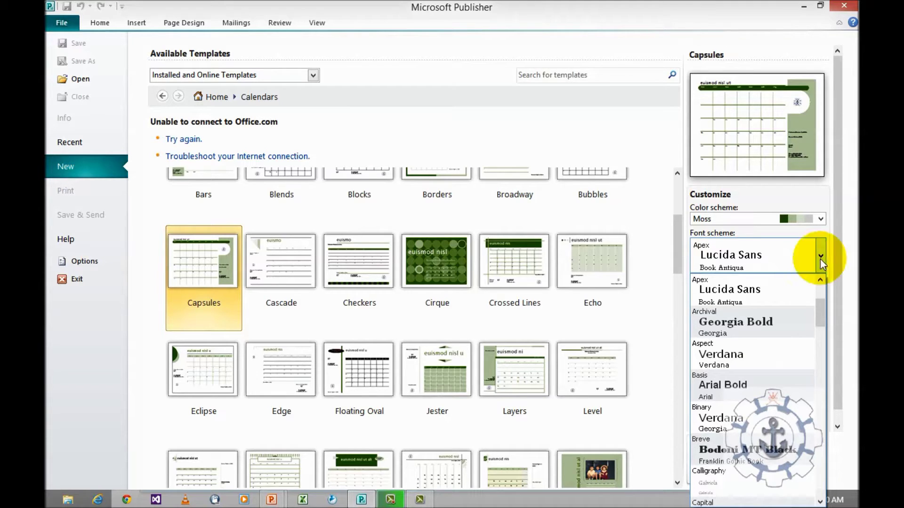
left_click_drag(817, 306, 807, 372)
left_click(784, 377)
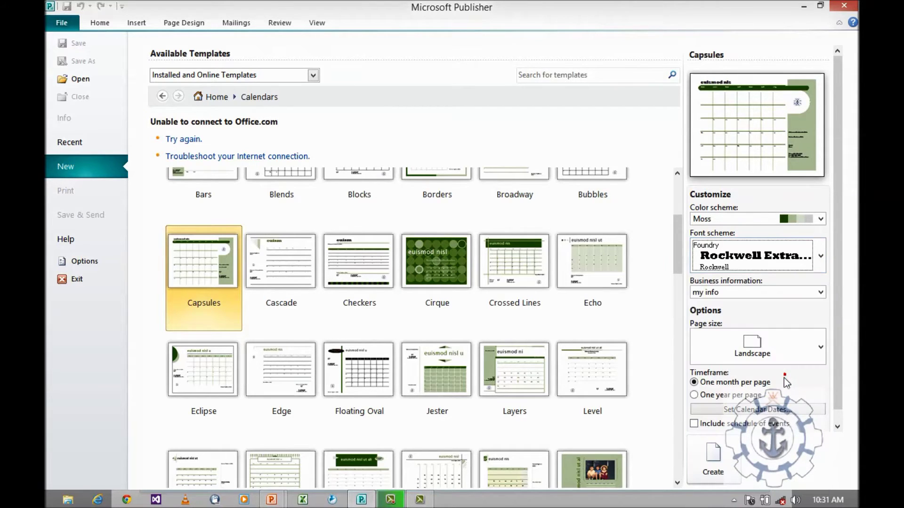
- Examine the heading font, body font and name settings for creating a new font scheme, and close it without saving
left_click(820, 259)
left_click_drag(819, 375, 822, 483)
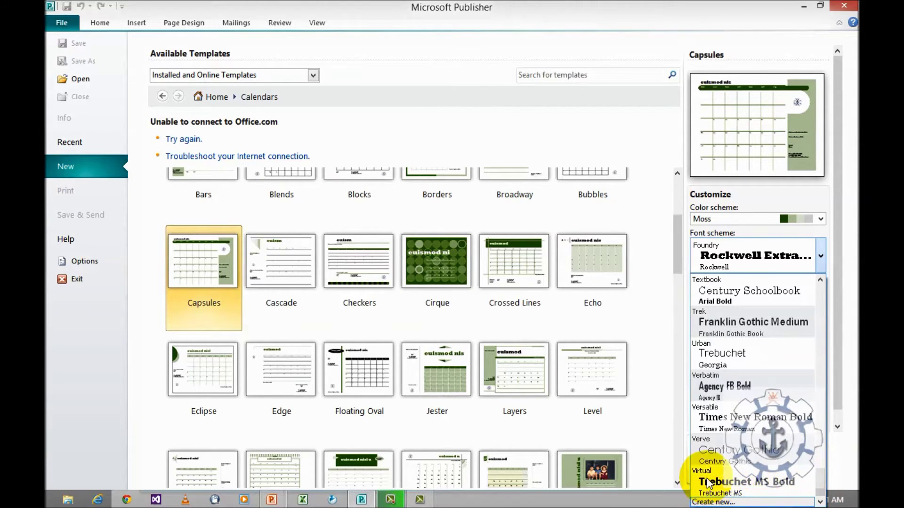
left_click(713, 506)
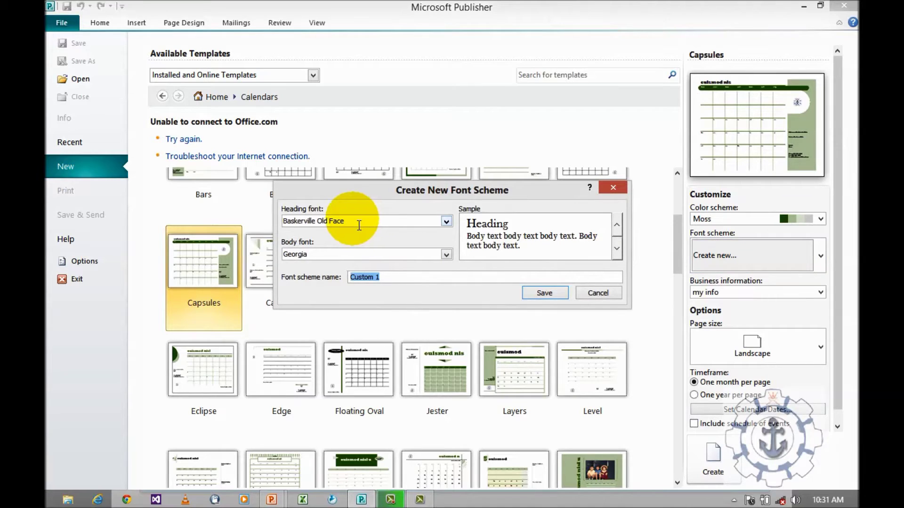
left_click(446, 221)
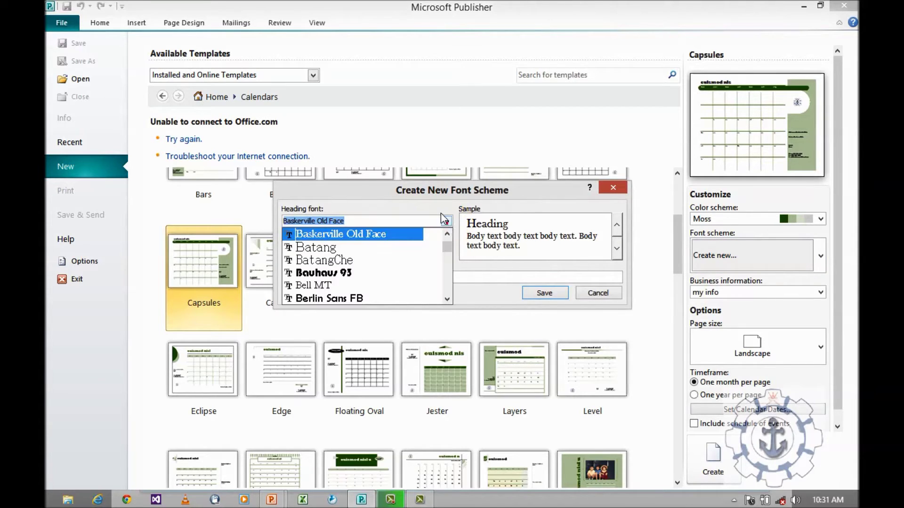
left_click(430, 231)
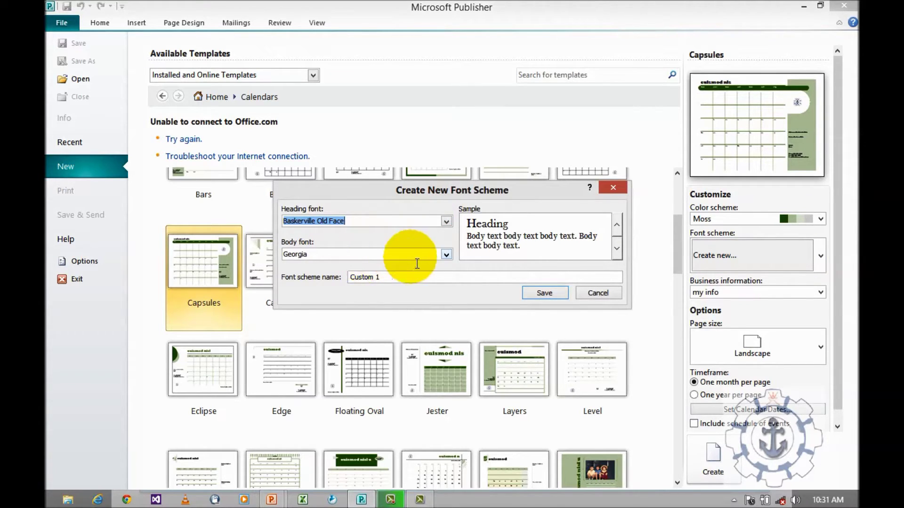
left_click(446, 255)
left_click(445, 255)
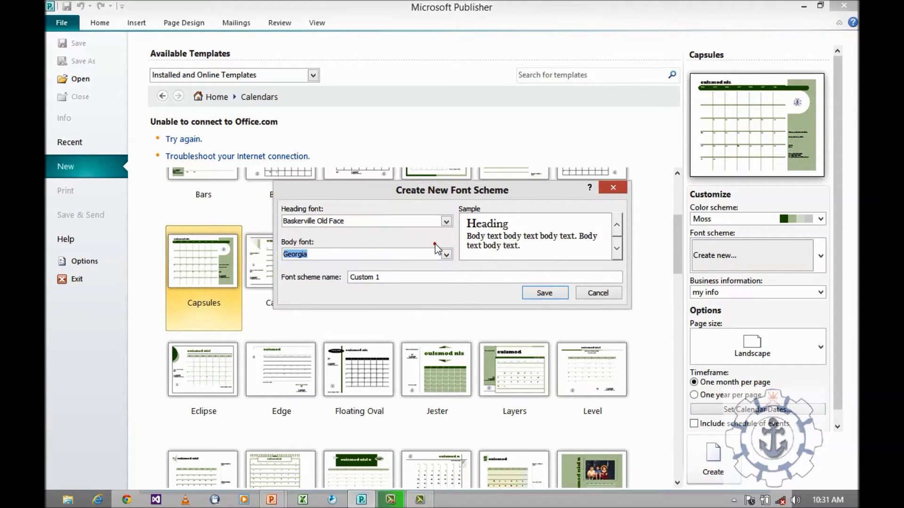
left_click(374, 282)
left_click_drag(351, 279, 382, 279)
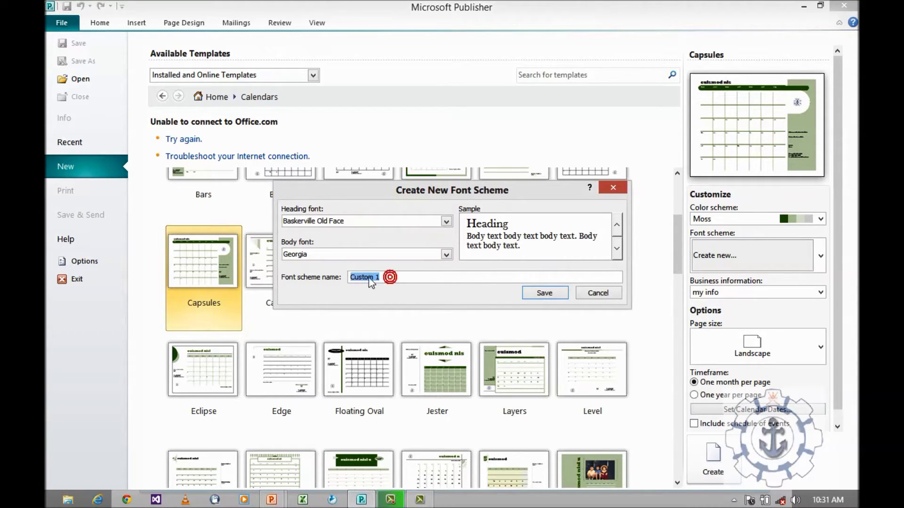
left_click(595, 294)
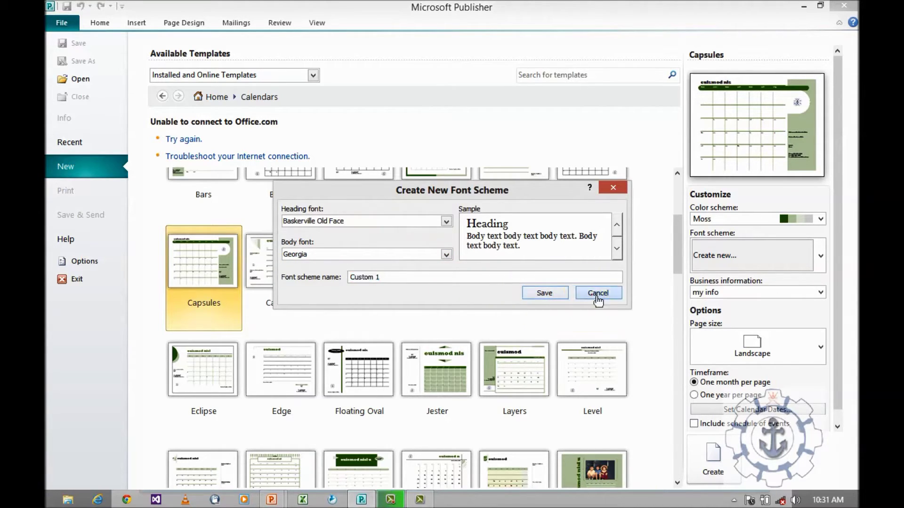
- Examine the name, title, tagline, logo and set name fields for creating a new business information set, and close it without saving
left_click(775, 293)
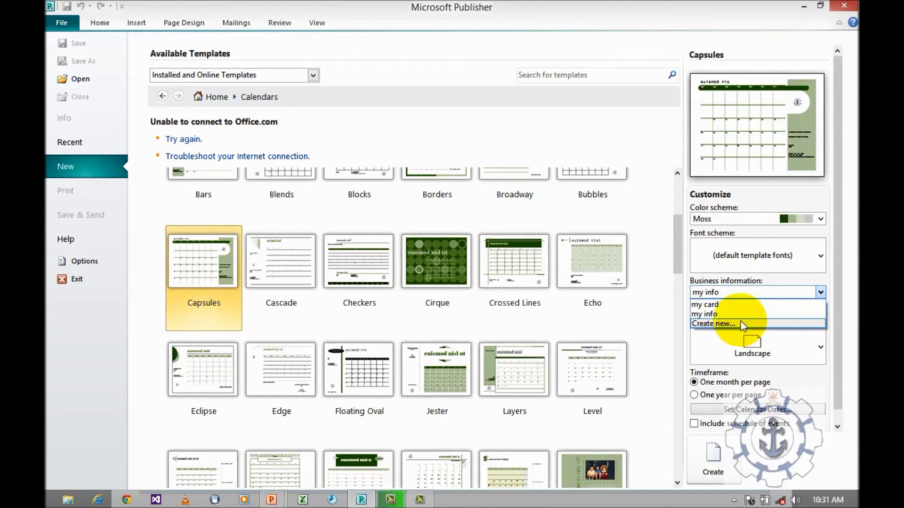
left_click(716, 328)
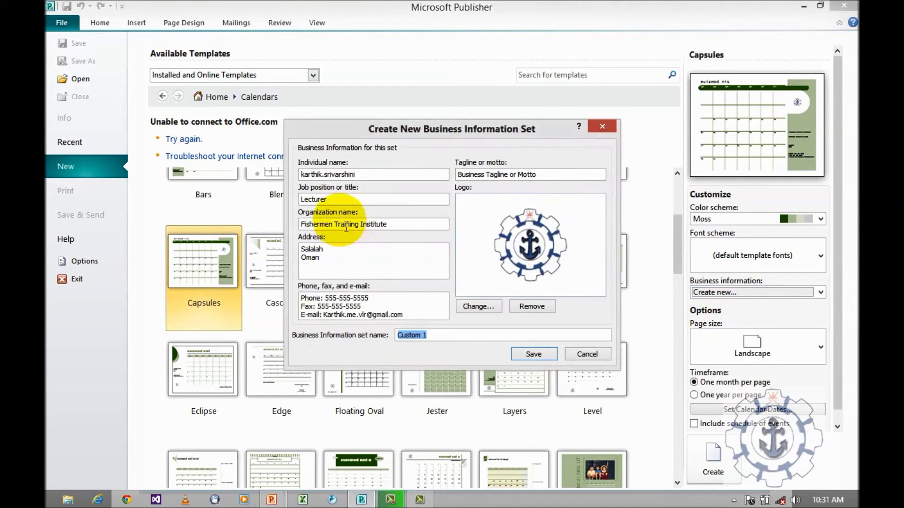
left_click(337, 174)
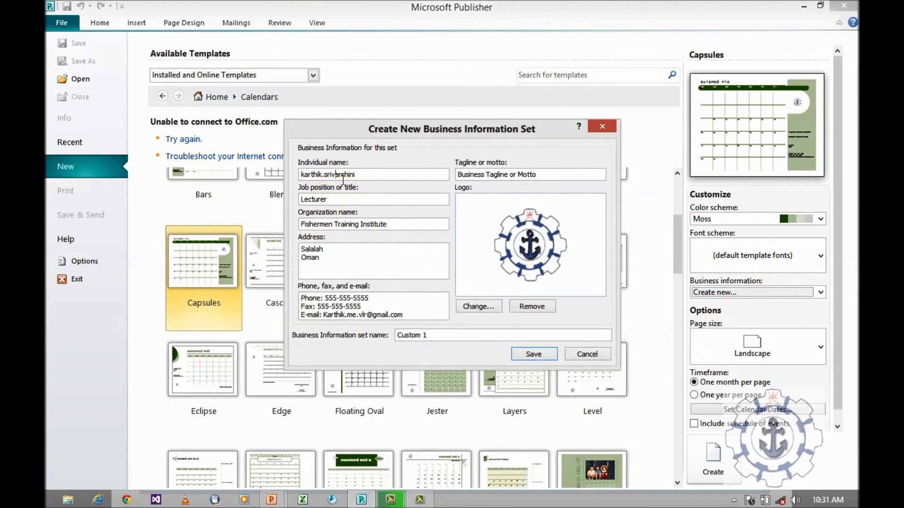
left_click(342, 203)
left_click(549, 177)
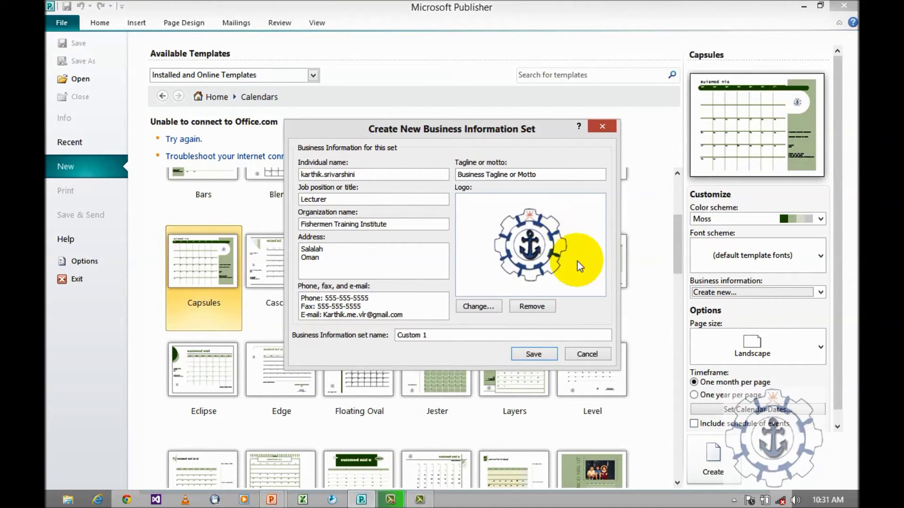
left_click_drag(441, 334, 406, 336)
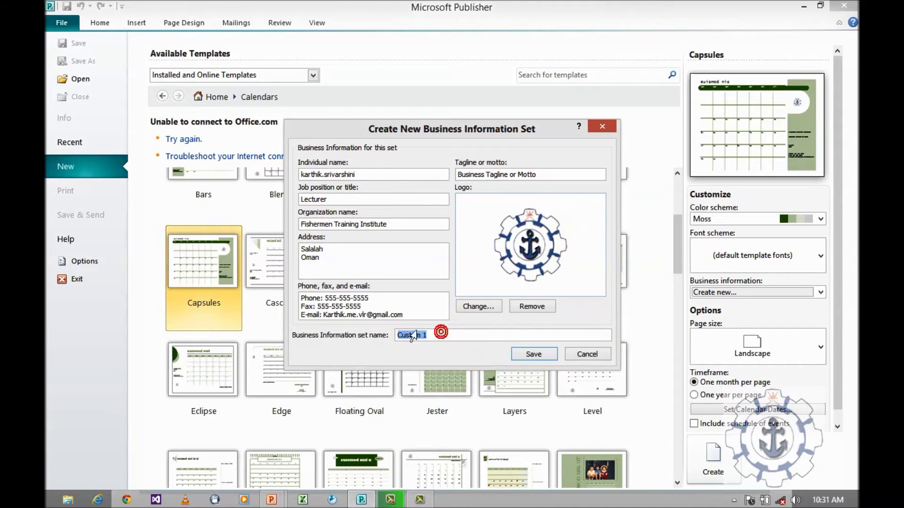
left_click(588, 354)
- Reselect the my info business information set, and try the Portrait page size before returning to Landscape
left_click(769, 295)
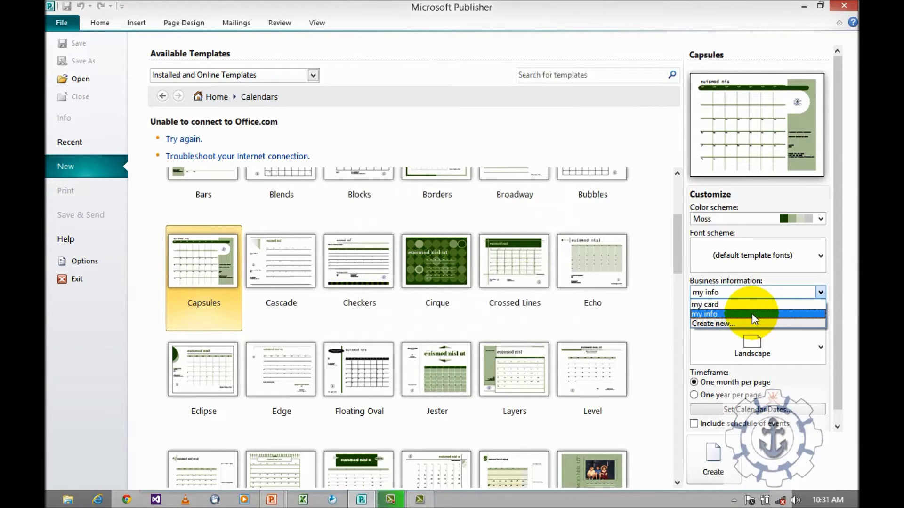
left_click(754, 314)
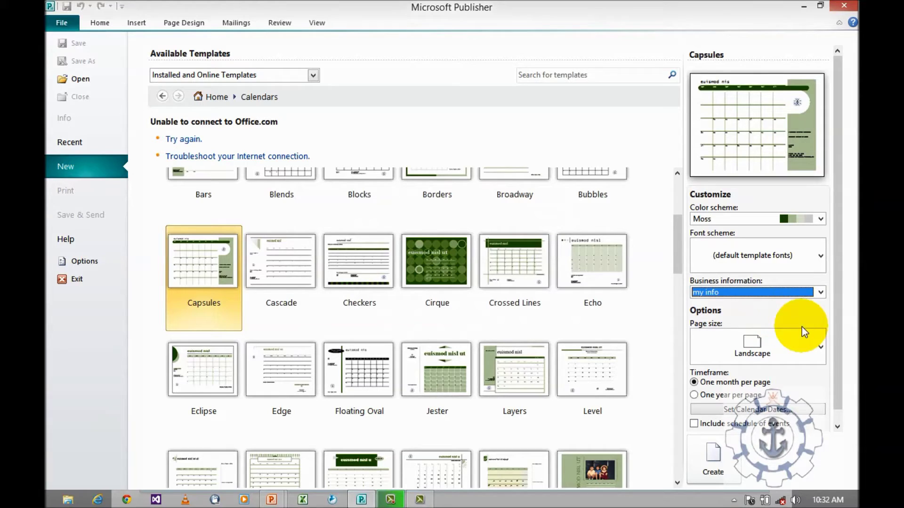
left_click(822, 348)
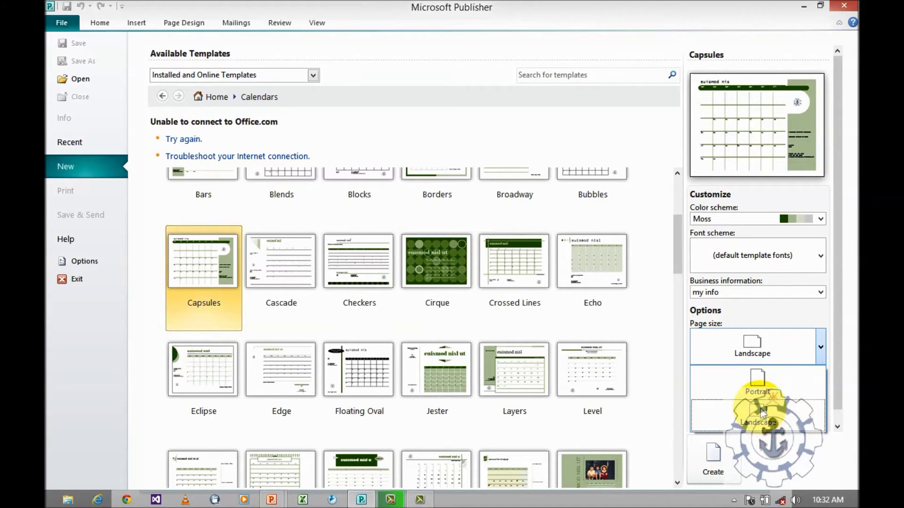
left_click(757, 384)
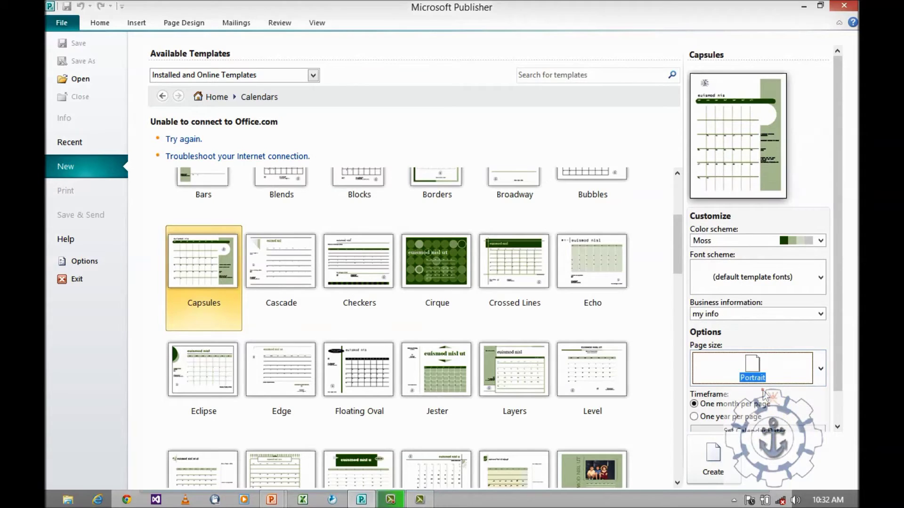
left_click(820, 370)
left_click(753, 409)
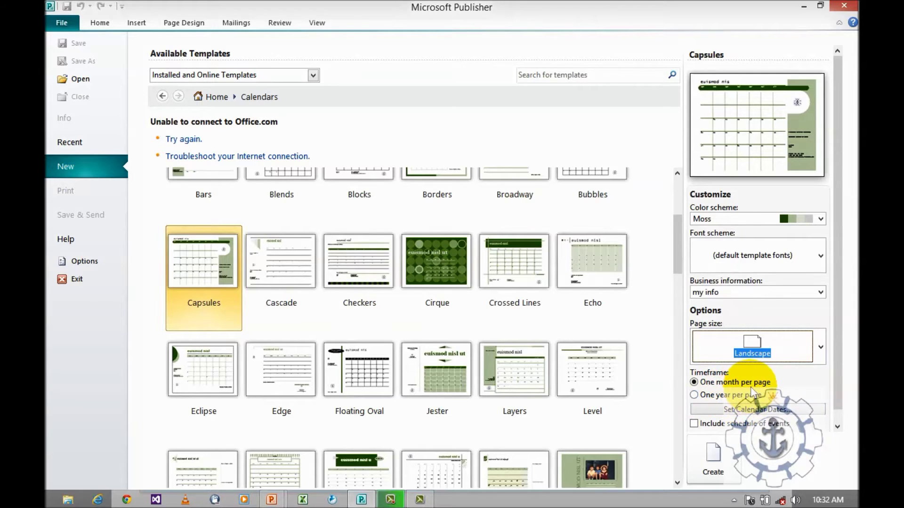
- Set the timeframe to one year per page without a schedule of events, and create the calendar
left_click(723, 397)
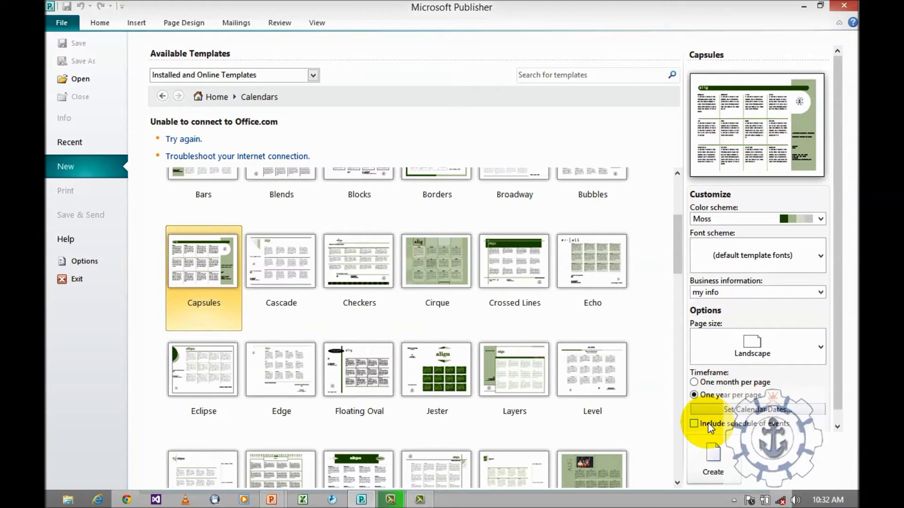
left_click(695, 426)
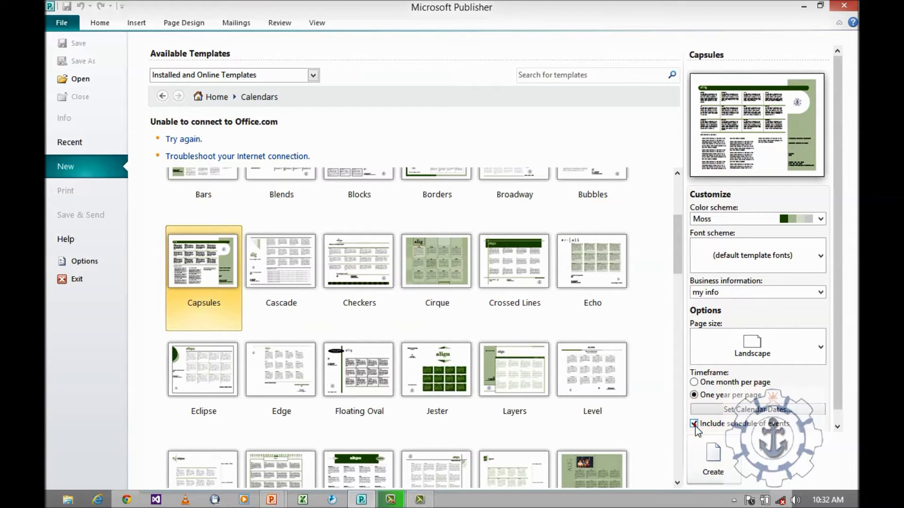
left_click(696, 425)
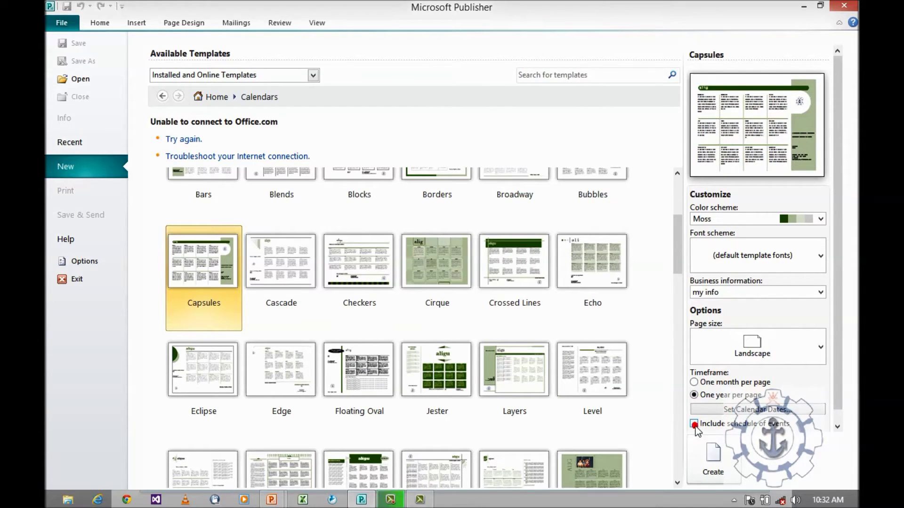
scroll(817, 417, "down", 1)
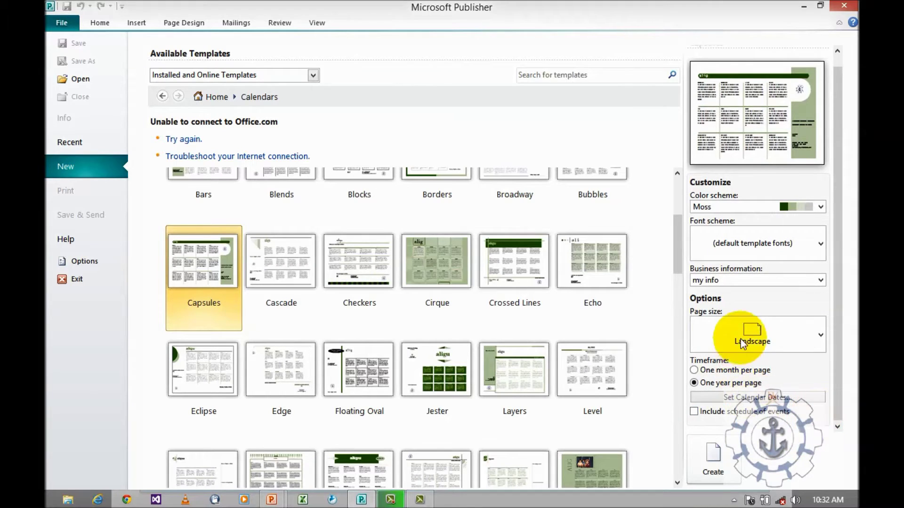
left_click(713, 456)
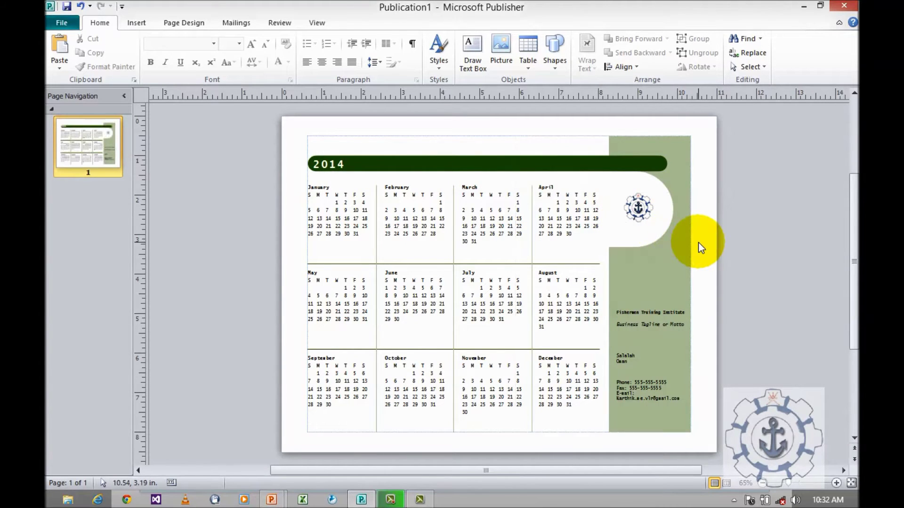
- Enlarge the anchor logo on the calendar's green side band to about 1.50 x 1.49 in
left_click(624, 313)
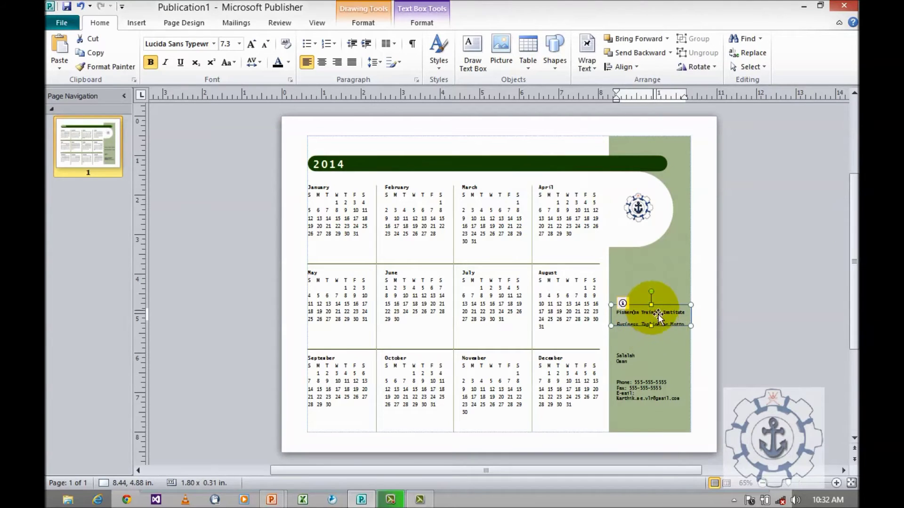
left_click(641, 229)
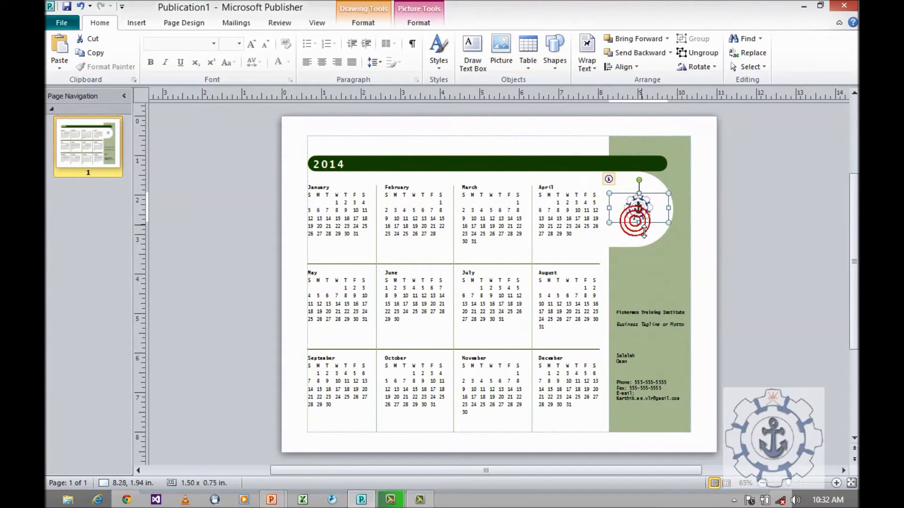
left_click_drag(641, 210, 645, 172)
left_click(644, 212)
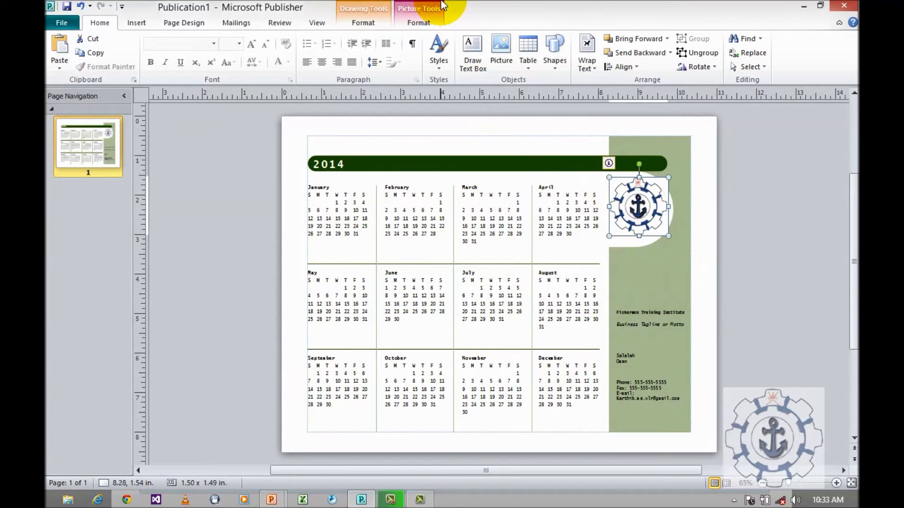
- Apply an oval picture style with a shadow to the anchor logo
left_click(420, 23)
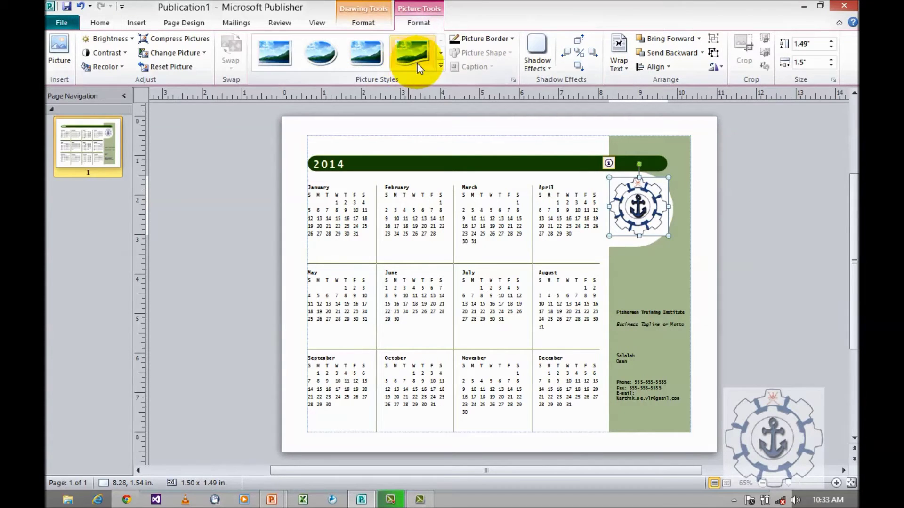
left_click(441, 67)
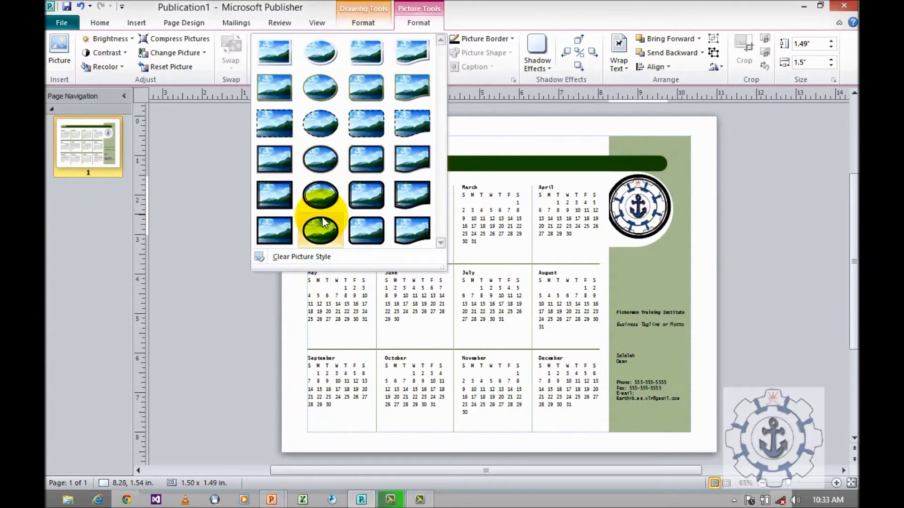
left_click(320, 87)
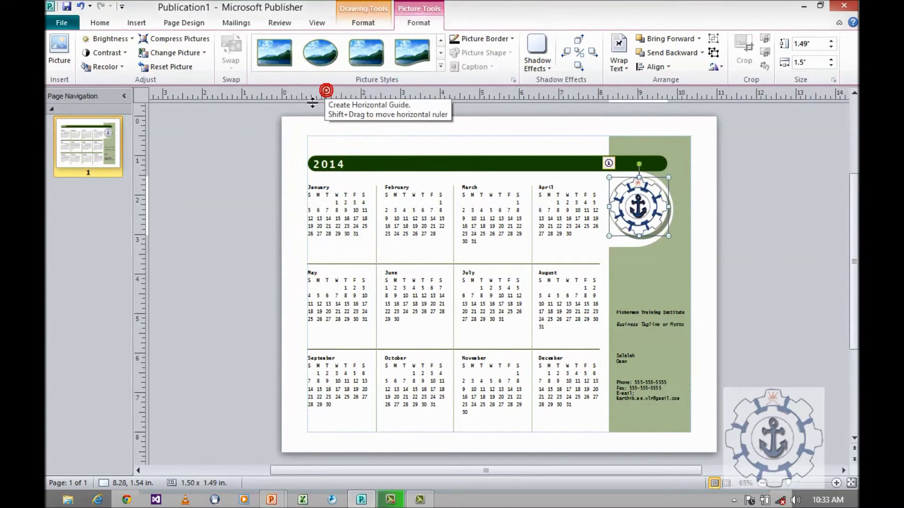
- Set the logo's brightness to +10% and its contrast to +10%
left_click(129, 39)
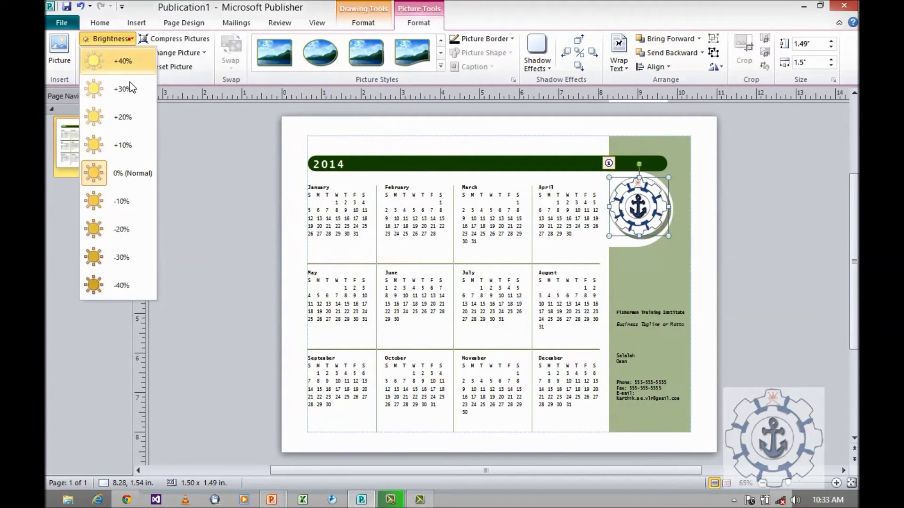
left_click(129, 146)
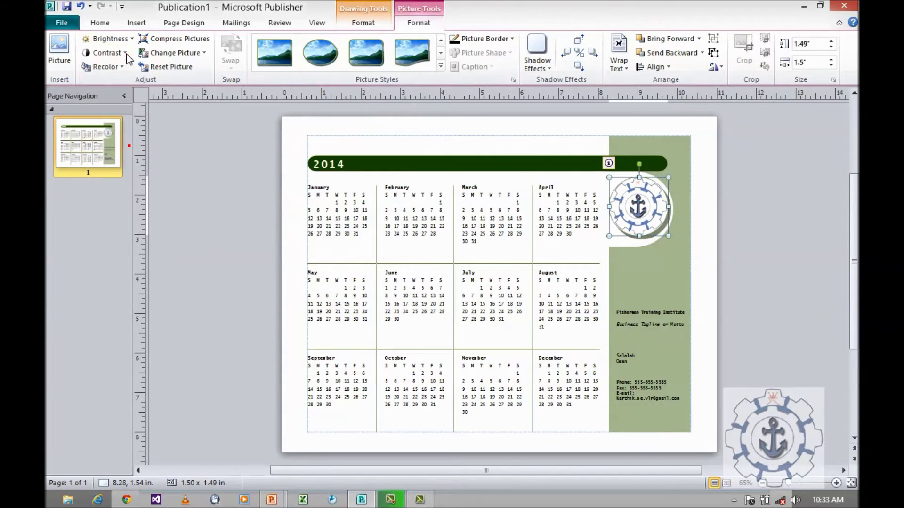
left_click(104, 52)
left_click(121, 160)
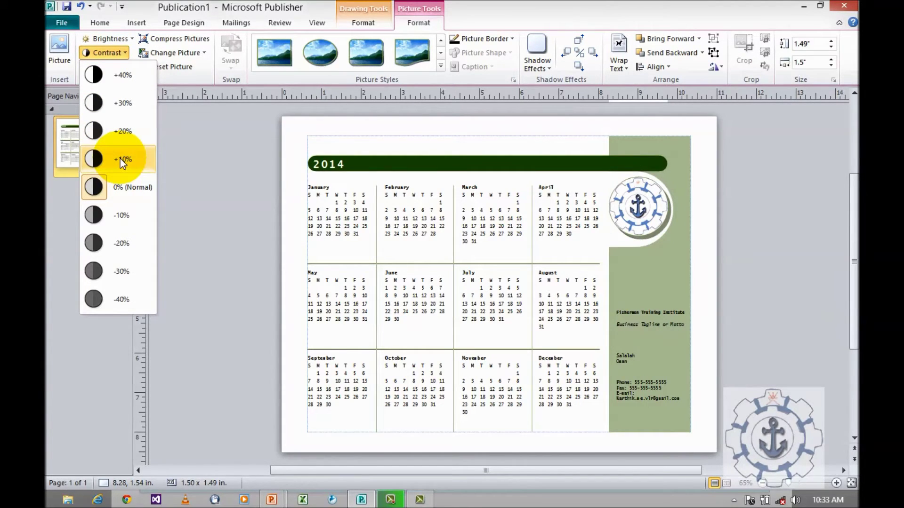
left_click(121, 159)
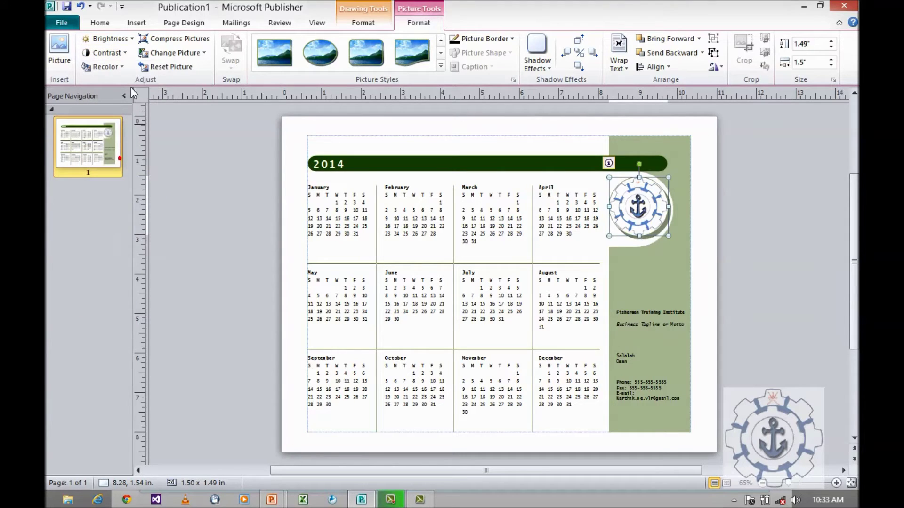
- Try to recolor the logo by setting a transparent color
left_click(124, 68)
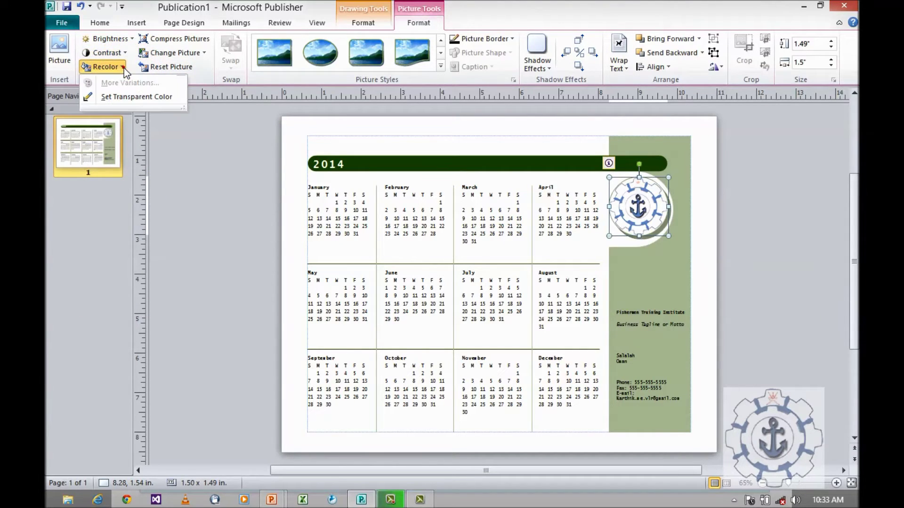
left_click(124, 98)
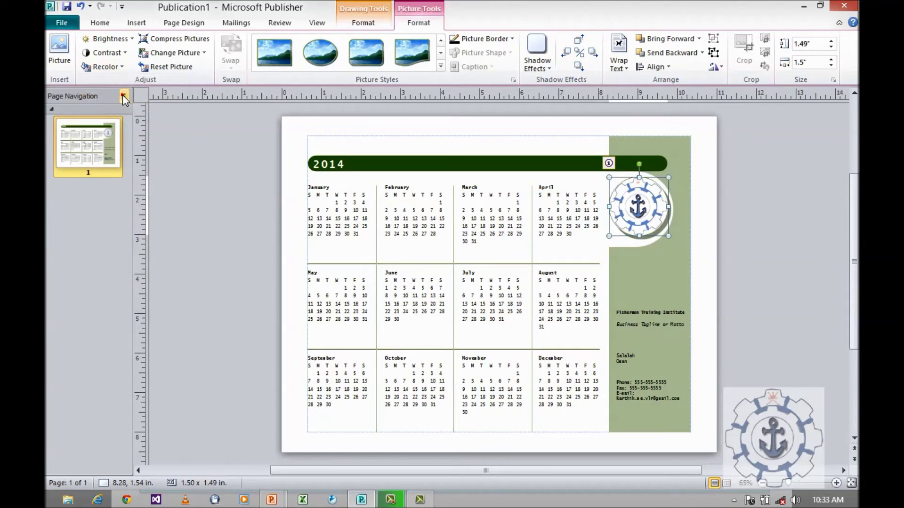
left_click(122, 70)
left_click(124, 96)
left_click(121, 67)
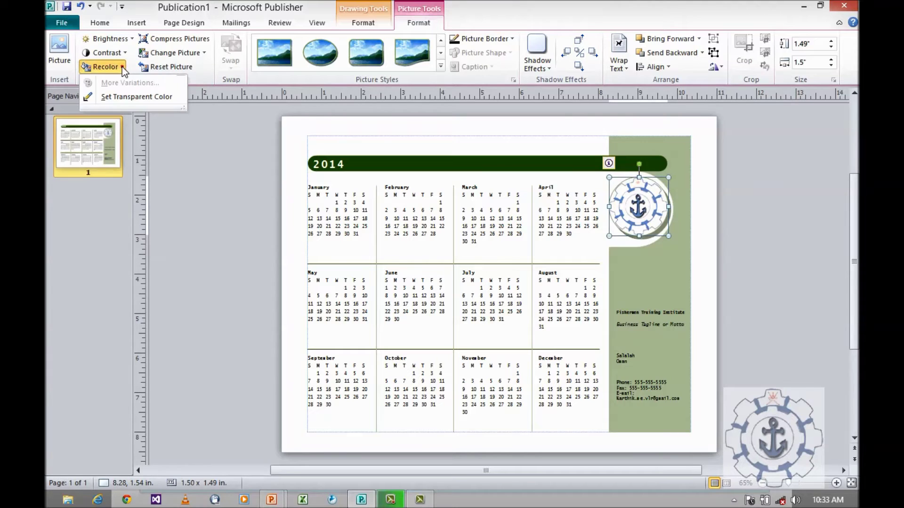
left_click(692, 262)
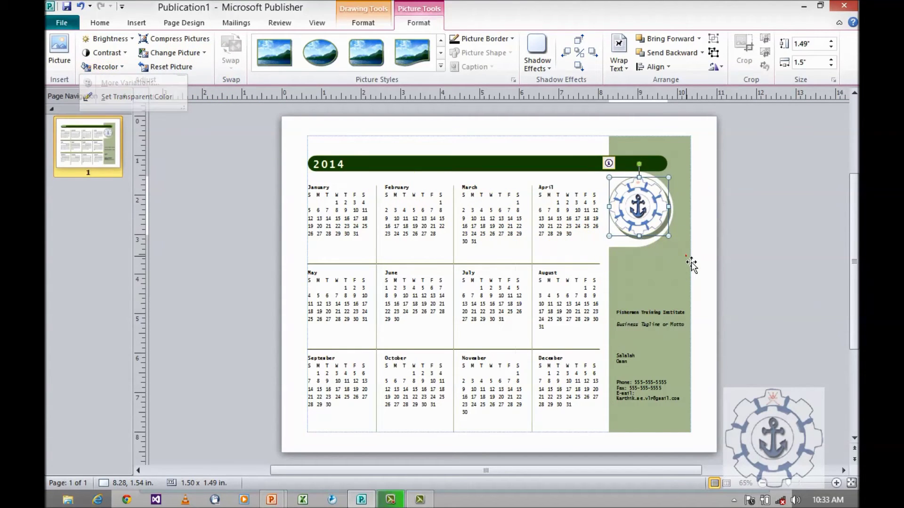
left_click(710, 246)
double_click(639, 207)
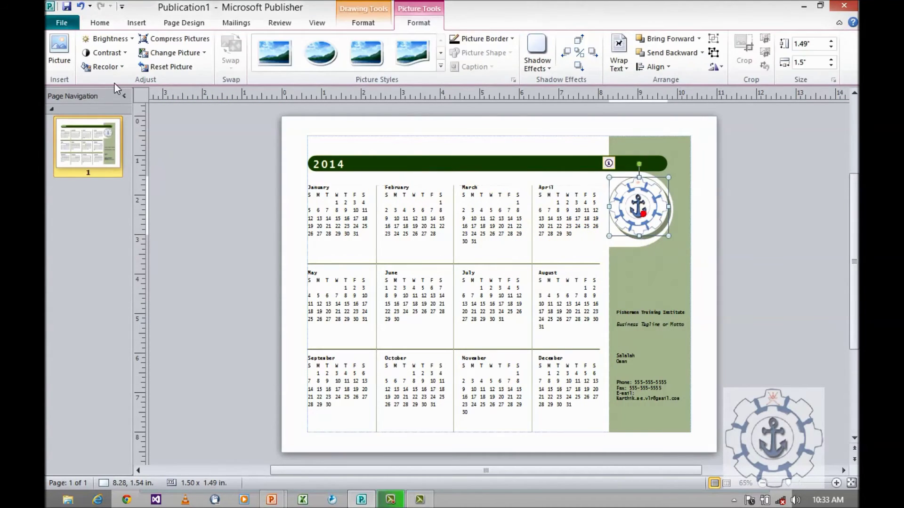
left_click(121, 67)
left_click(122, 96)
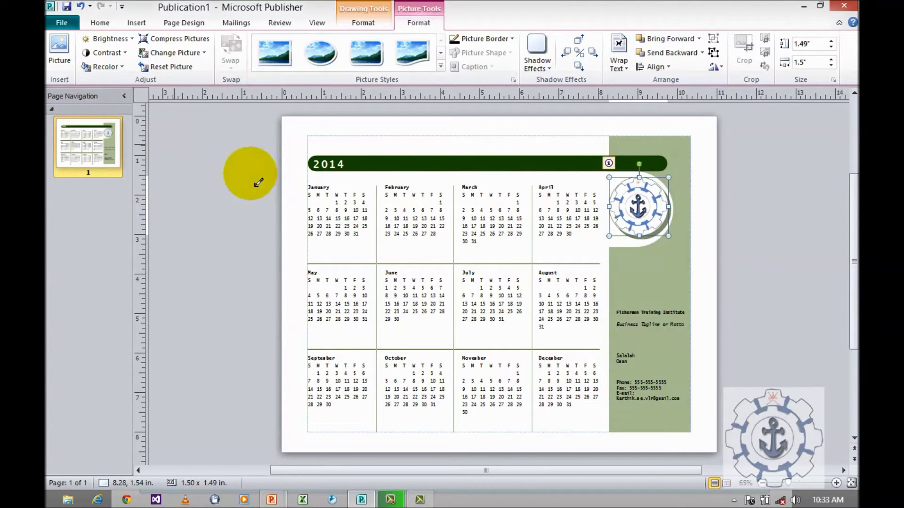
left_click(687, 217)
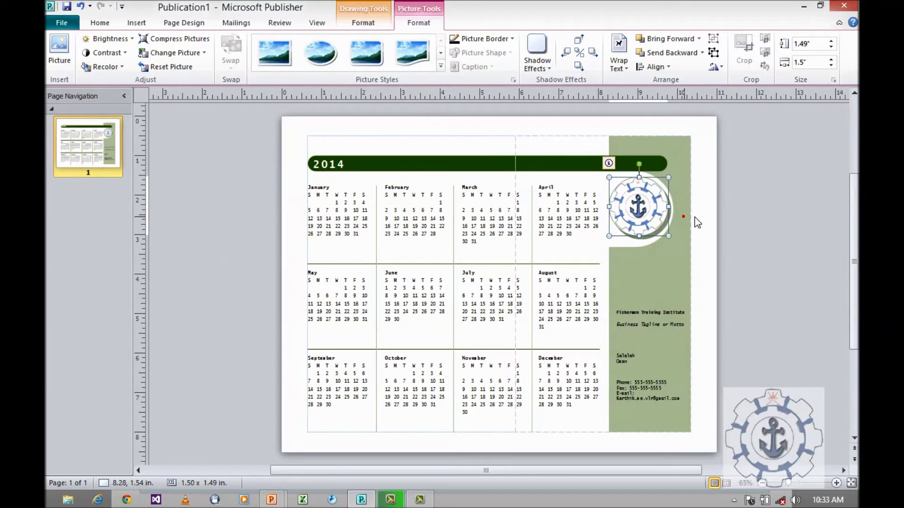
left_click(699, 215)
- Extend the Fishermen Training Institute text box upward to about 1.80 x 1.14 in
left_click(632, 326)
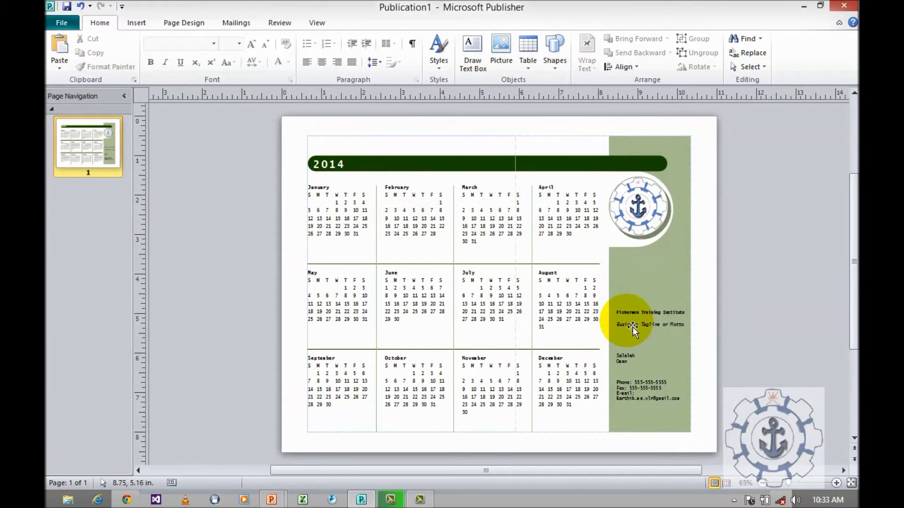
left_click(626, 312)
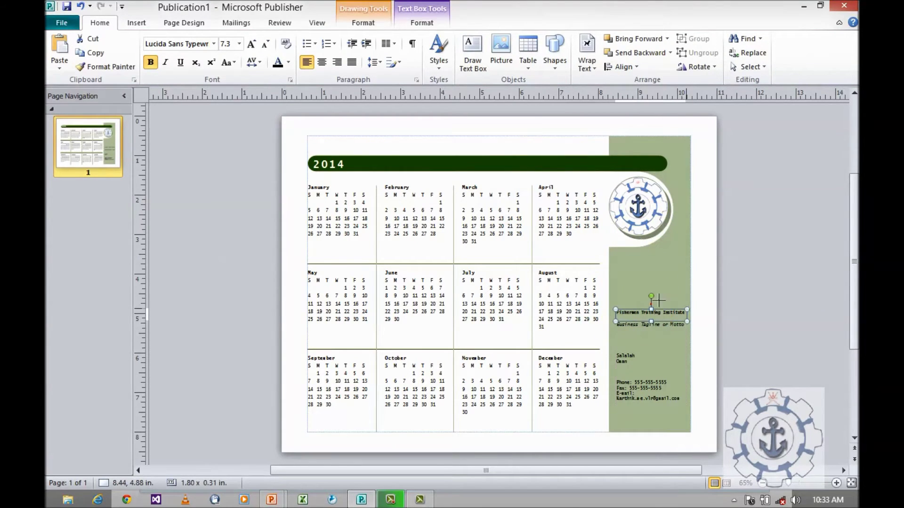
left_click_drag(652, 283, 651, 273)
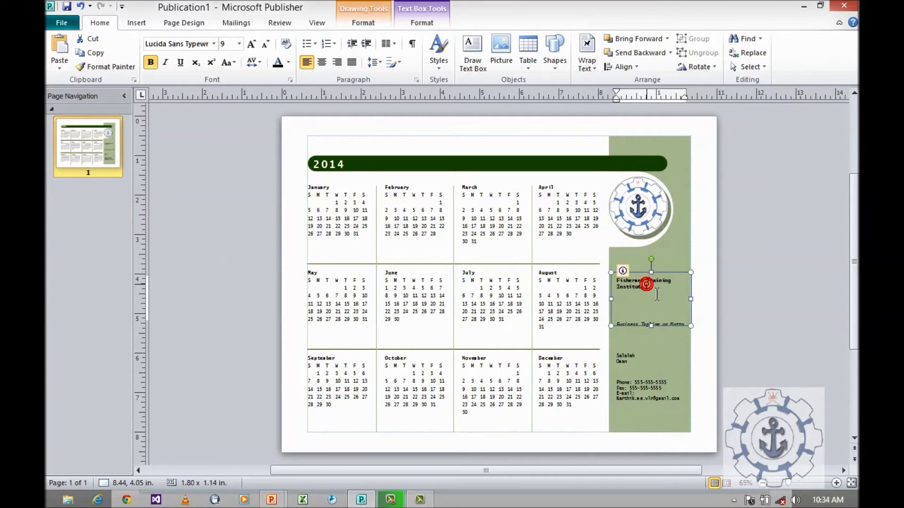
- Break the organization name into three lines, one word each, and shorten its text box to about 1.80 x 0.73 in
left_click(648, 282)
key("Return")
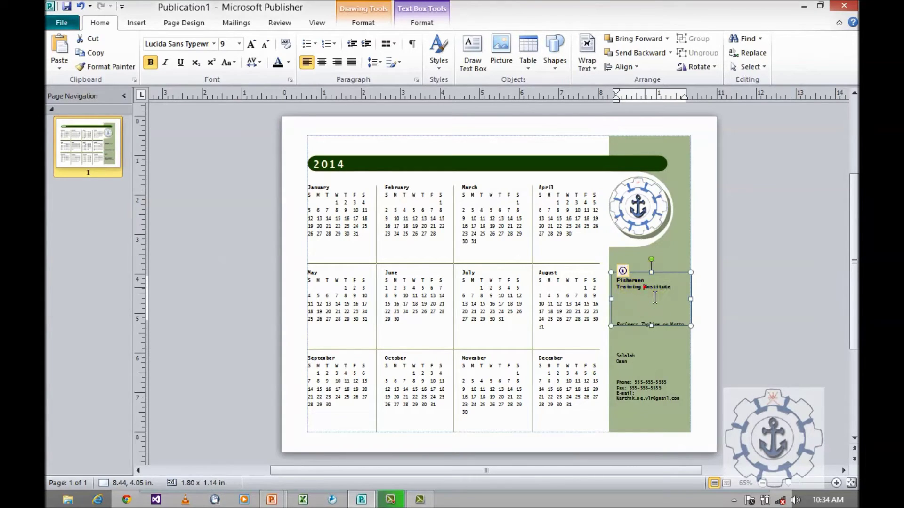
key("Return")
left_click(686, 331)
left_click(650, 324)
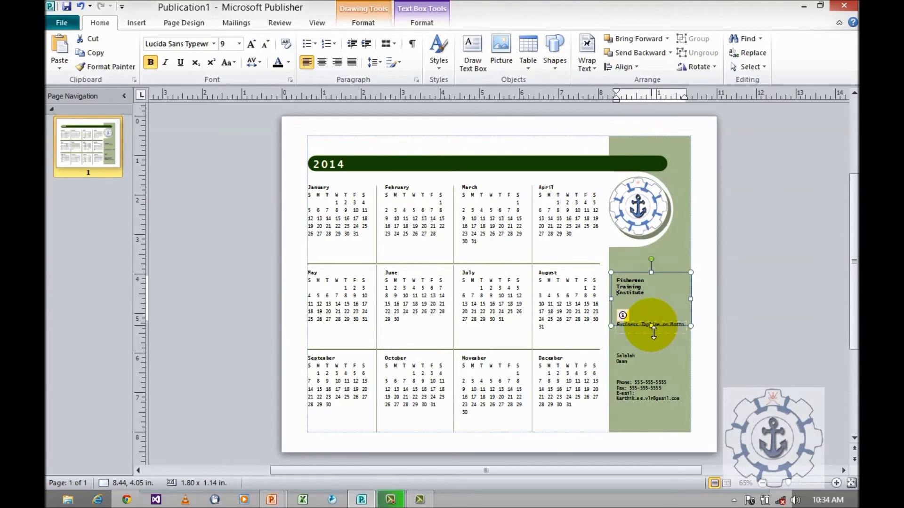
left_click(649, 293)
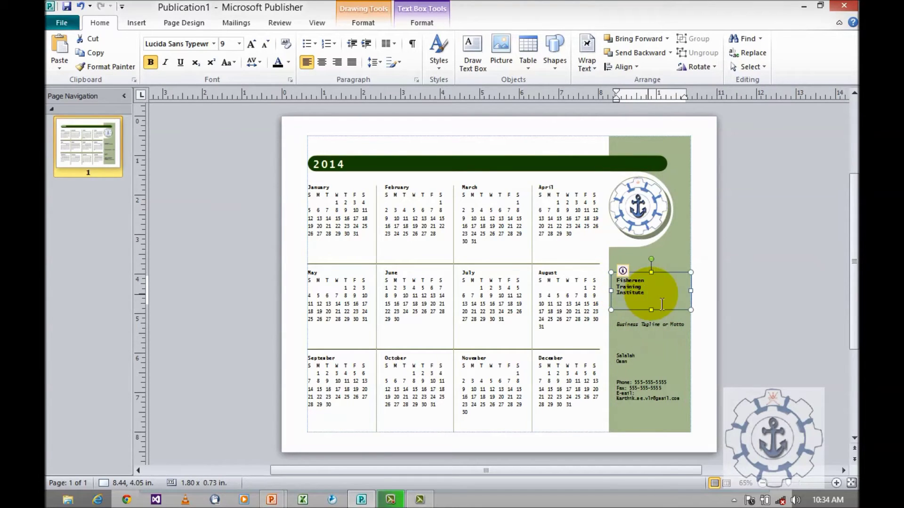
- Set the organization name's font size to 16 pt and extend its text box upward to about 1.80 x 1.20 in
key("ctrl+a")
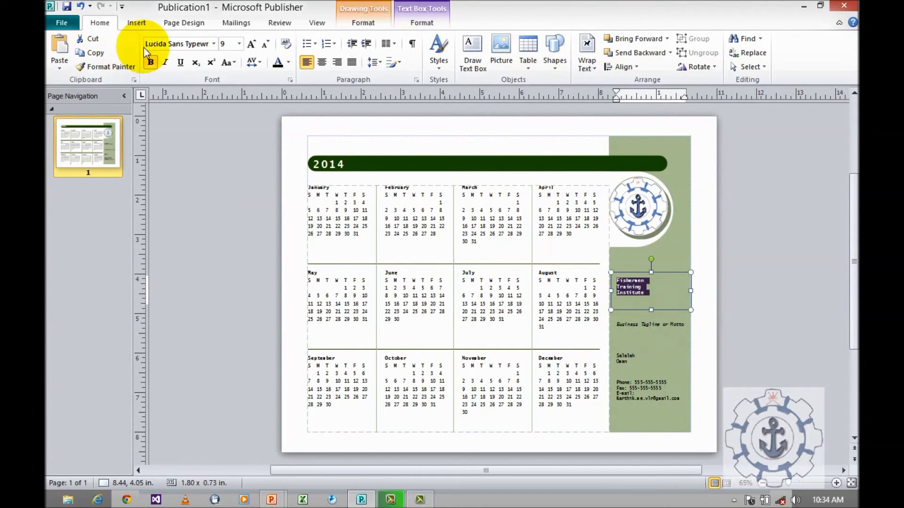
left_click(239, 44)
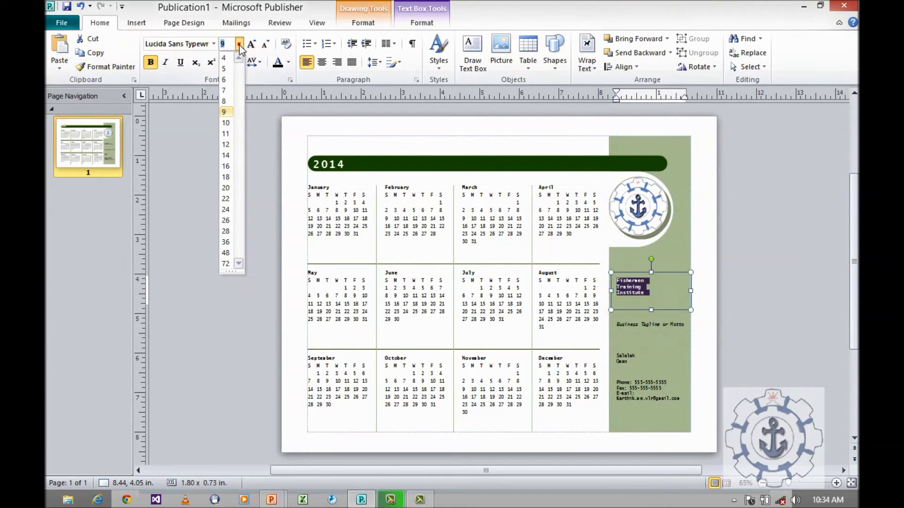
left_click(227, 167)
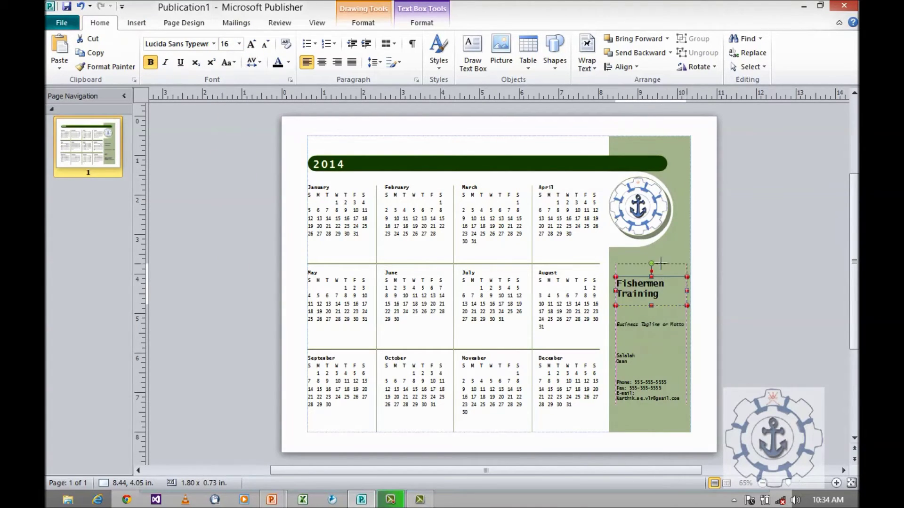
- Change the organization name's font to Monotype Corsiva and enlarge it to 22 pt
left_click(169, 44)
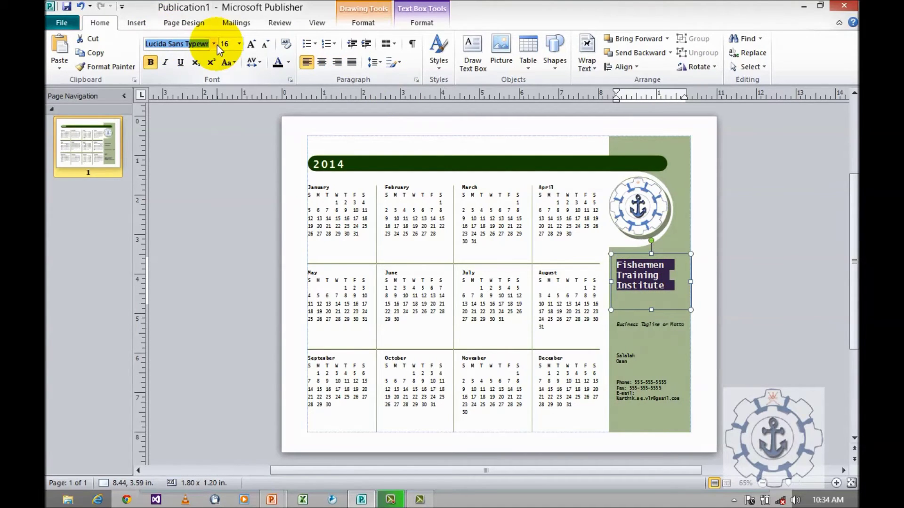
type("Monotype Corsiva")
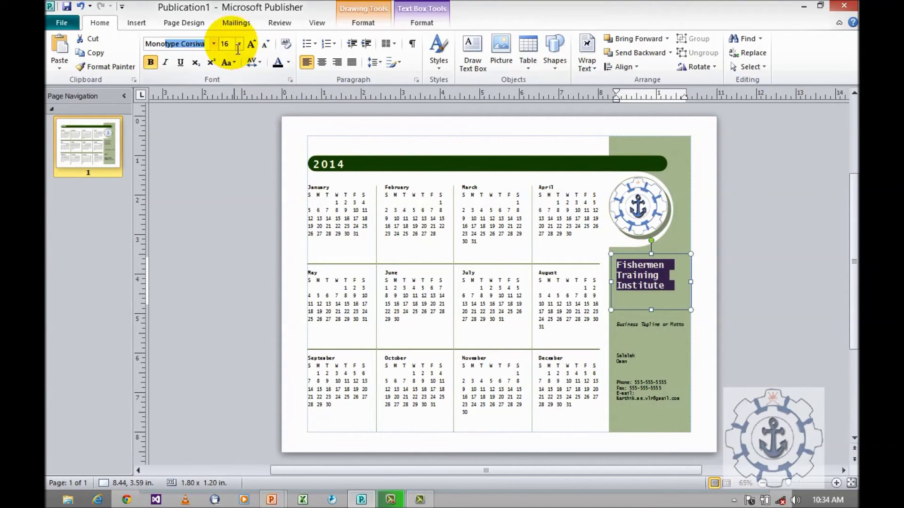
key("Return")
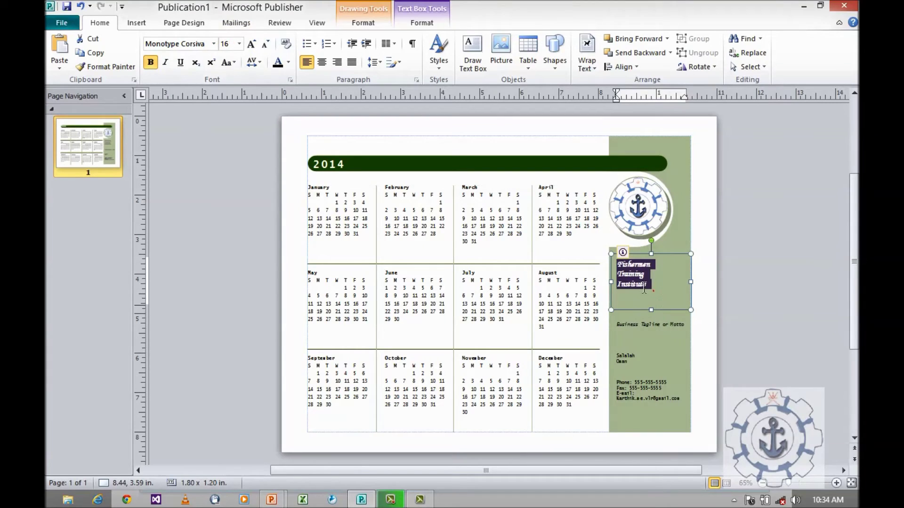
key("ctrl+shift+period")
key("ctrl+shift+period")
key("ctrl+shift+period")
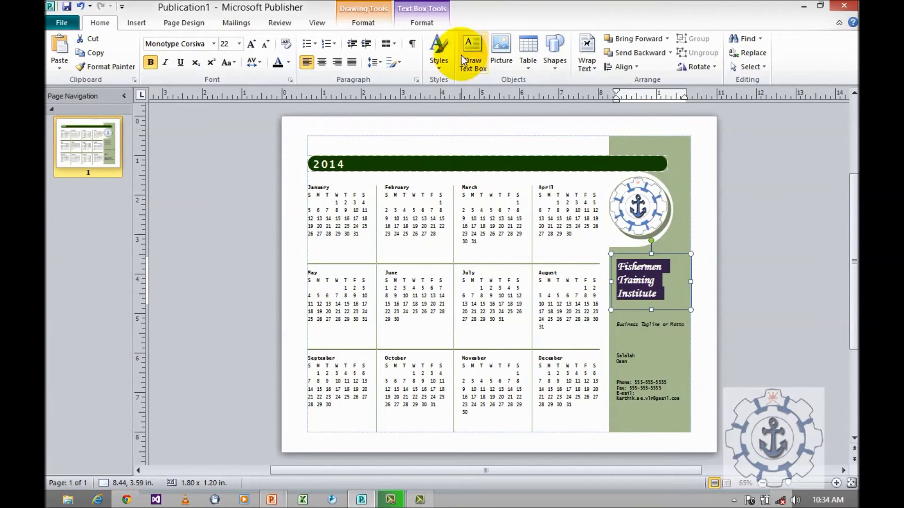
- Center the organization name both horizontally and vertically within its text box
left_click(424, 22)
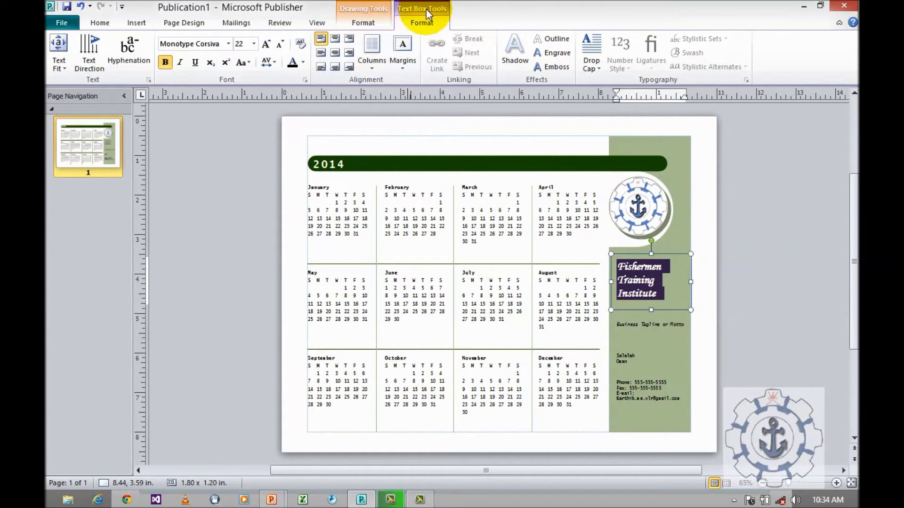
left_click(334, 53)
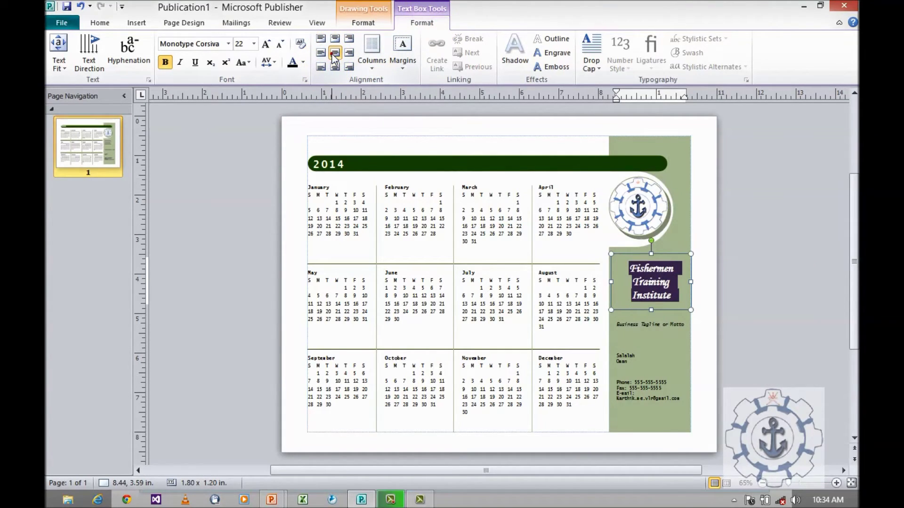
- Enlarge the organization name to 25 pt and extend its text box downward to about 1.80 x 1.52 in
left_click(661, 295)
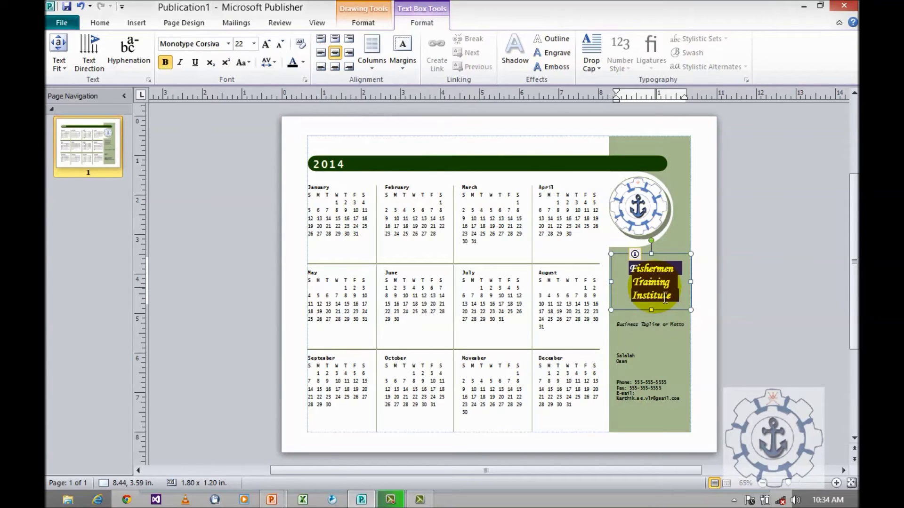
key("ctrl+shift+period")
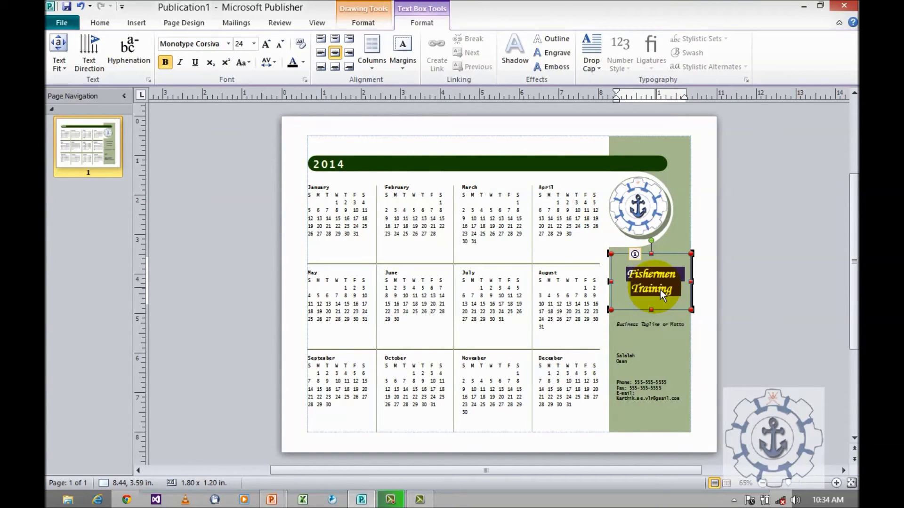
key("ctrl+bracketright")
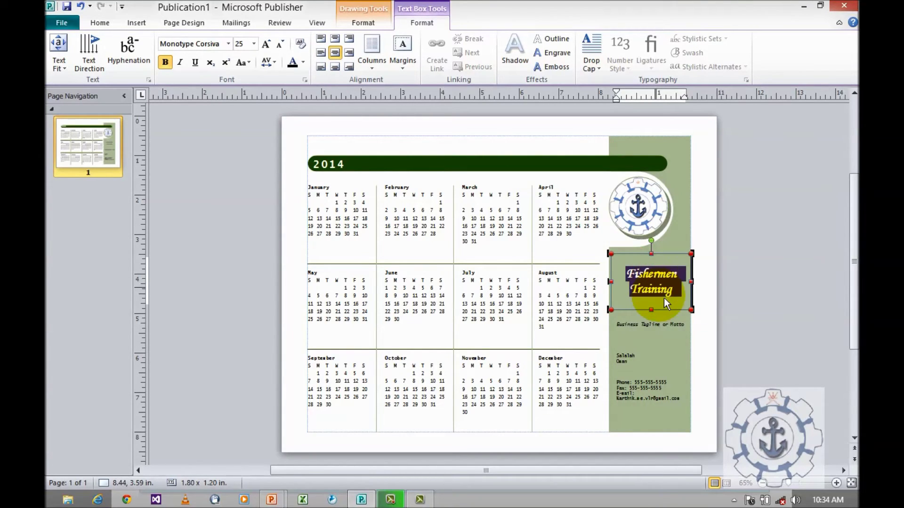
left_click_drag(656, 311, 653, 329)
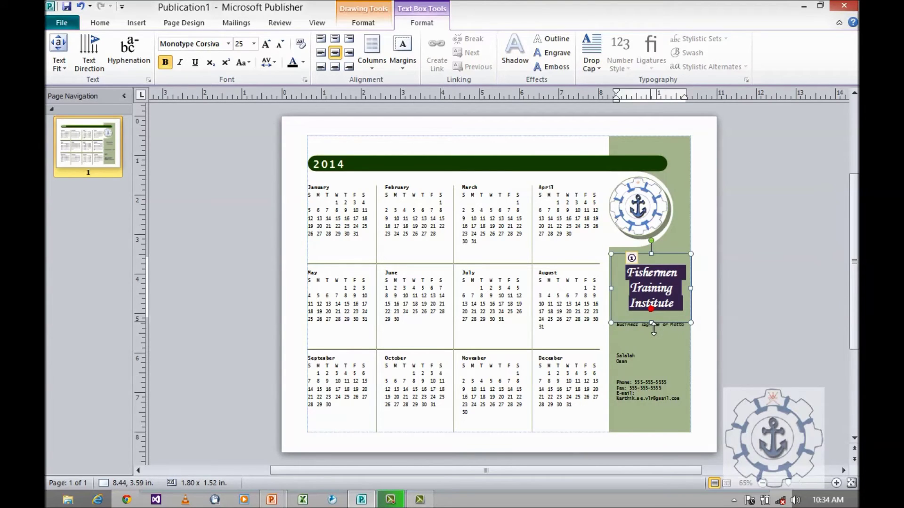
left_click(700, 309)
- Replace the "Business Tagline or Motto" placeholder below the organization name with the word "Pionner"
left_click(645, 335)
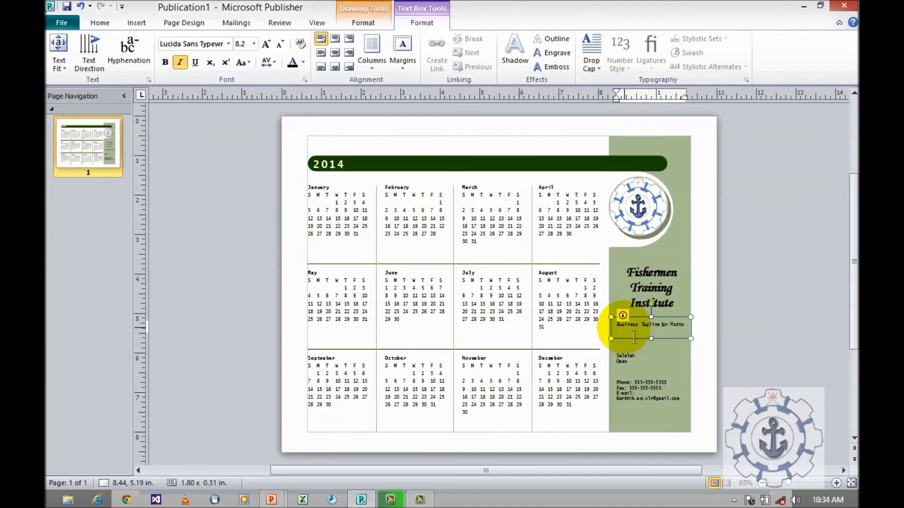
left_click_drag(618, 326, 681, 332)
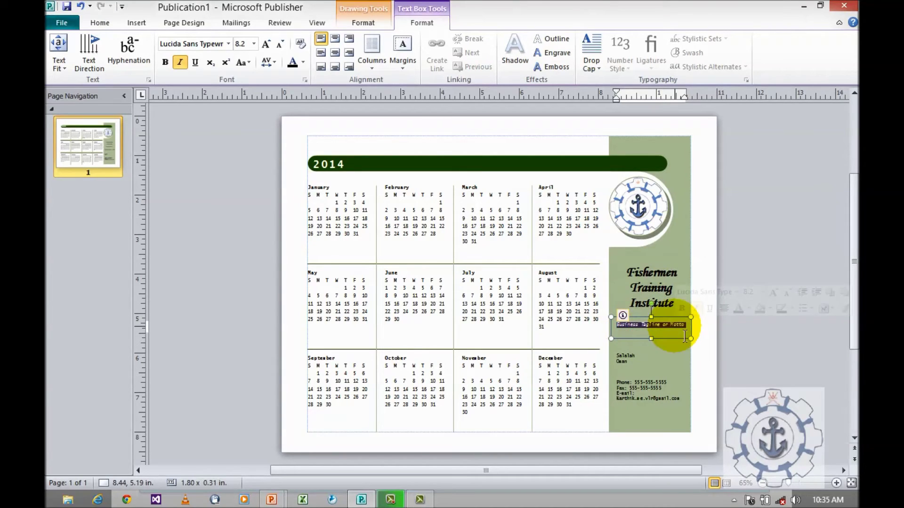
type("P")
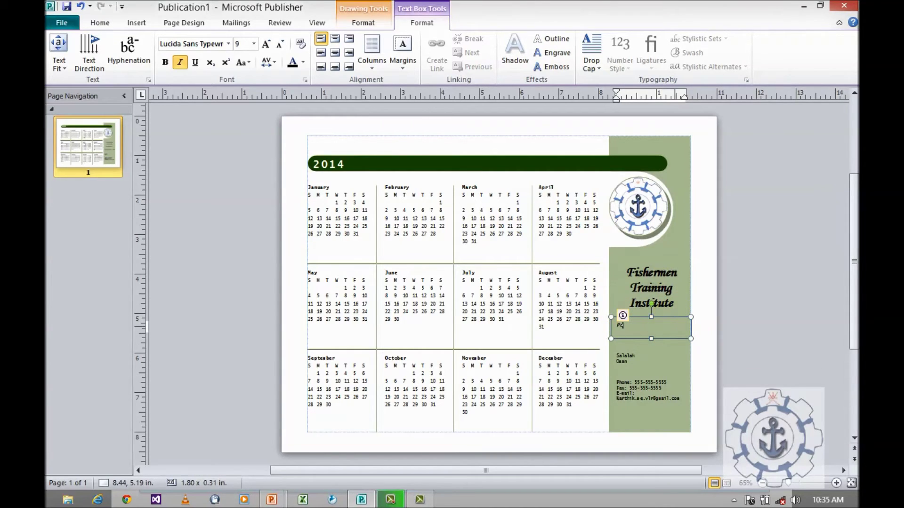
type("ioner")
key("ctrl+a")
key("BackSpace")
left_click(684, 335)
type("pir")
left_click(686, 339)
- Correct the misspelled tagline word to "Pioneer" using the spelling suggestions
right_click(622, 324)
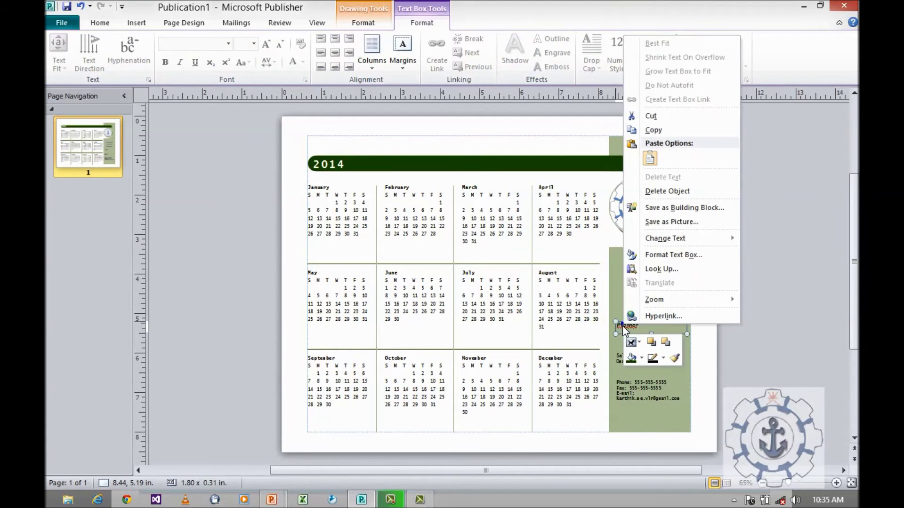
left_click(624, 327)
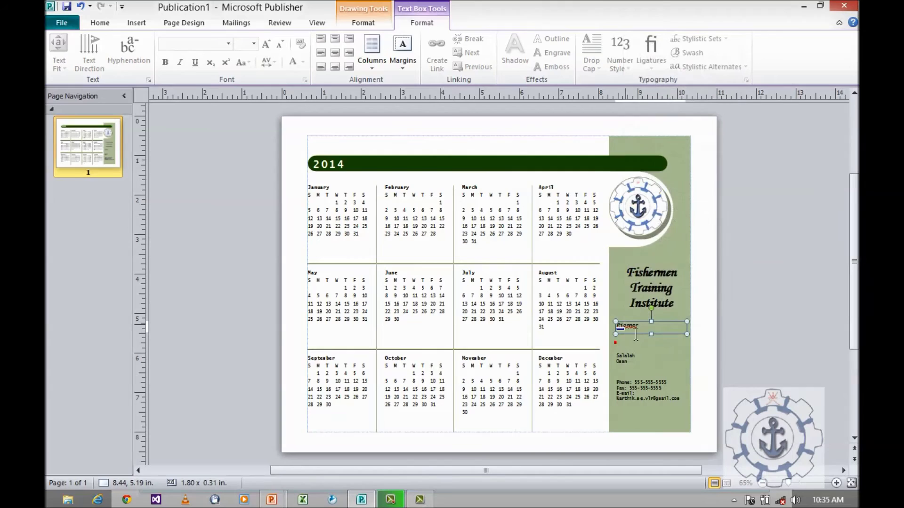
right_click(627, 330)
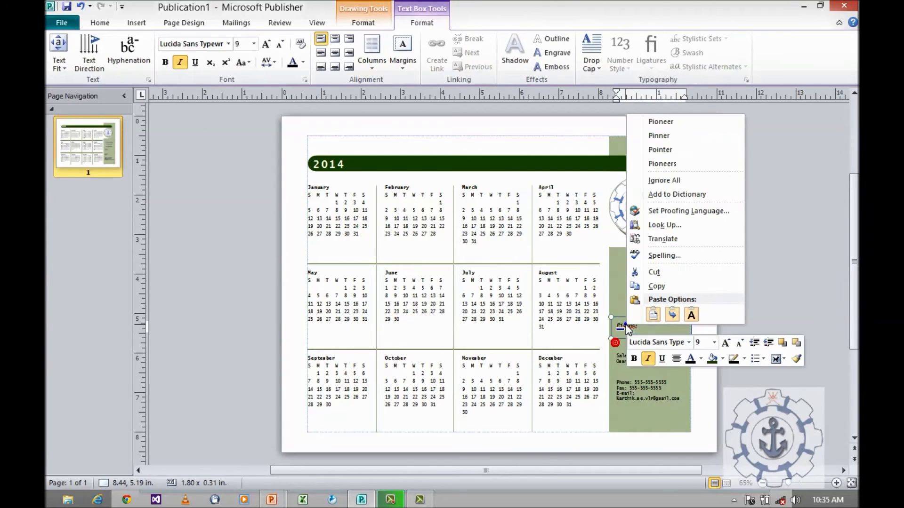
left_click(661, 124)
- Complete the tagline so it reads "Pioneer in education Sectors"
left_click(674, 397)
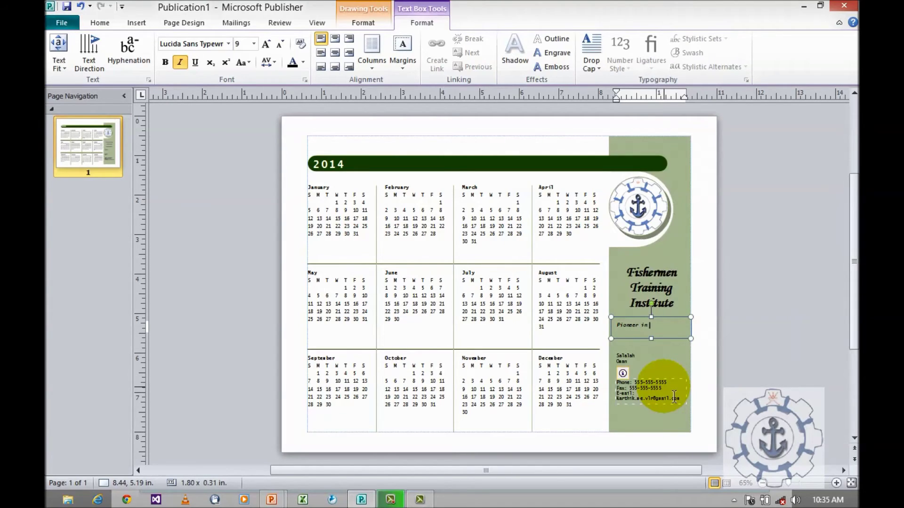
type("ation")
key("Return")
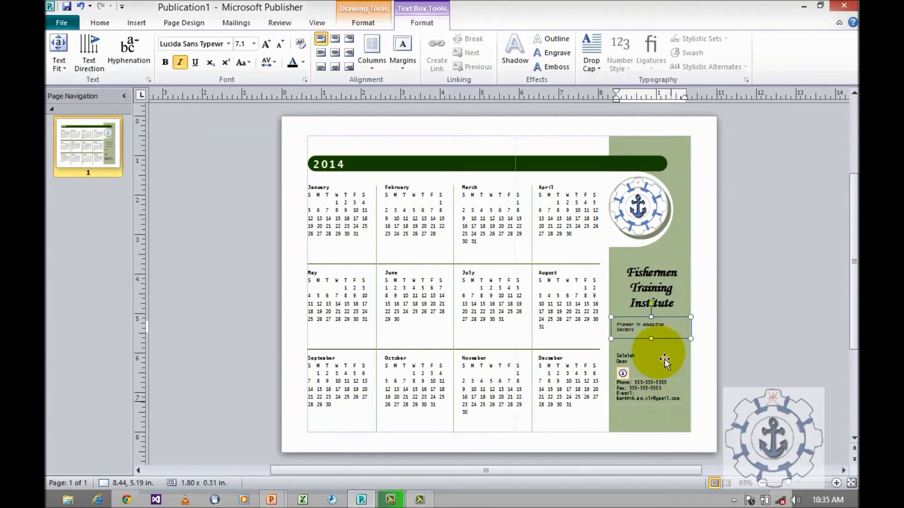
- Set the tagline's font size to 16 pt and enlarge its text box to about 1.81 x 0.77 in
left_click_drag(636, 330, 618, 325)
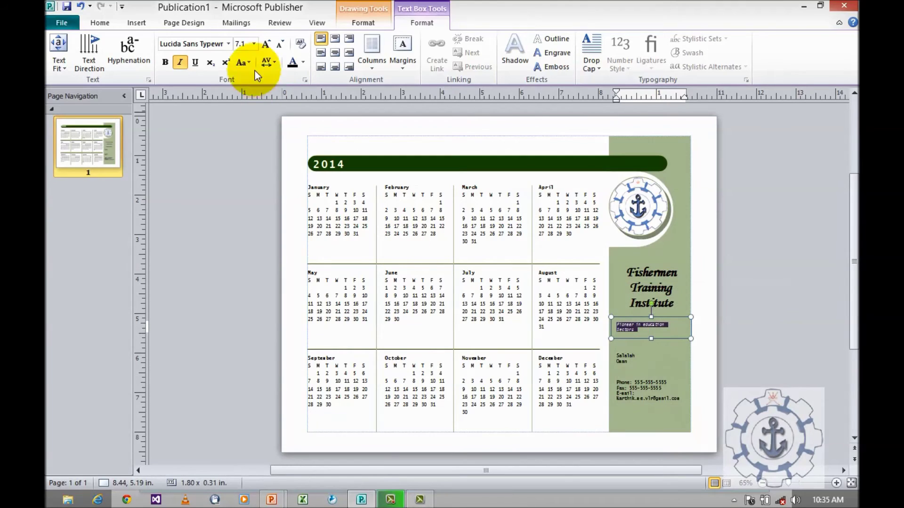
left_click(256, 44)
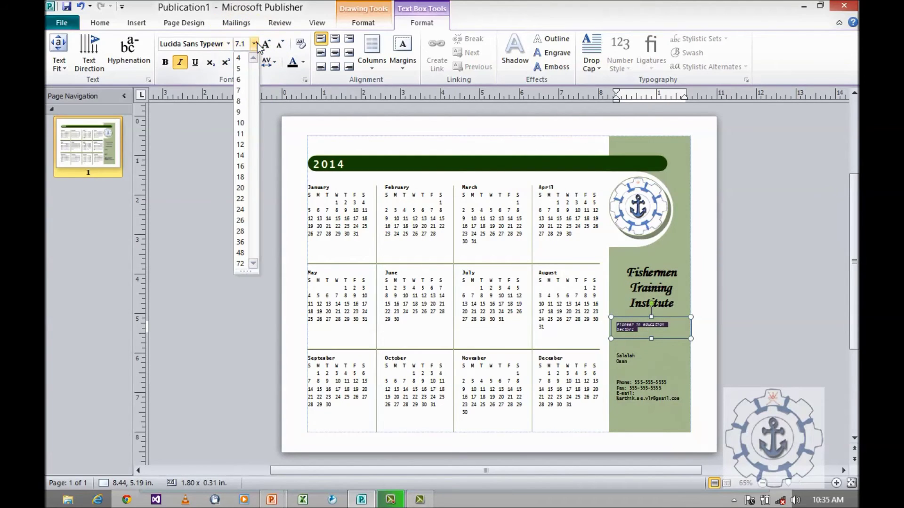
left_click(241, 166)
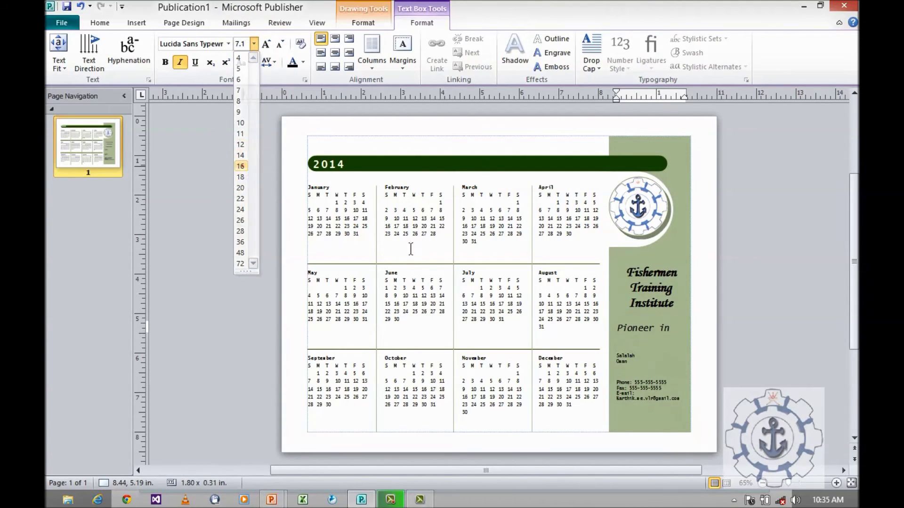
left_click(665, 336)
left_click_drag(651, 334, 652, 349)
left_click(654, 330)
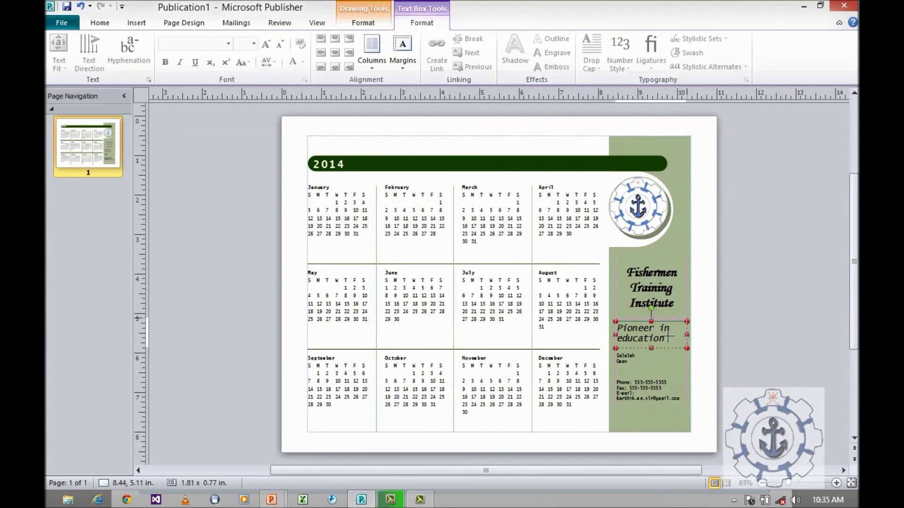
- Enlarge the two-line address text below the tagline to 16 pt
left_click(629, 360)
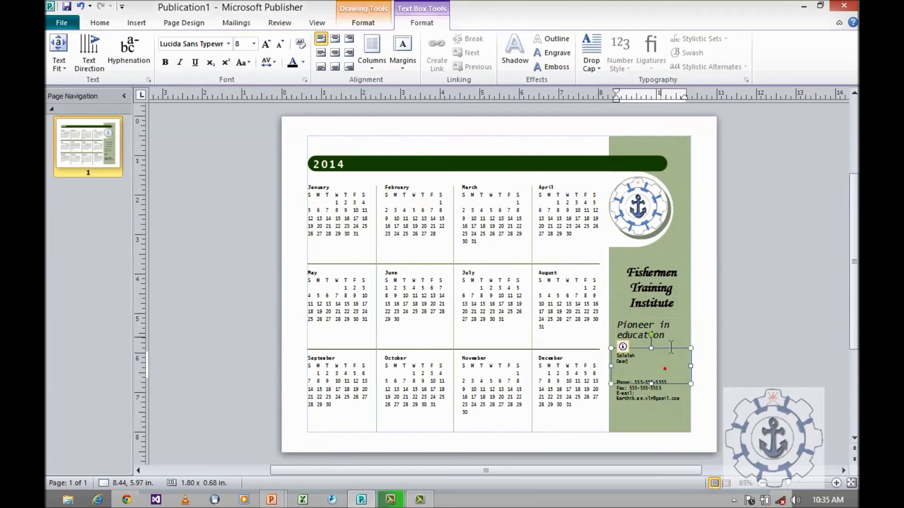
triple_click(620, 361)
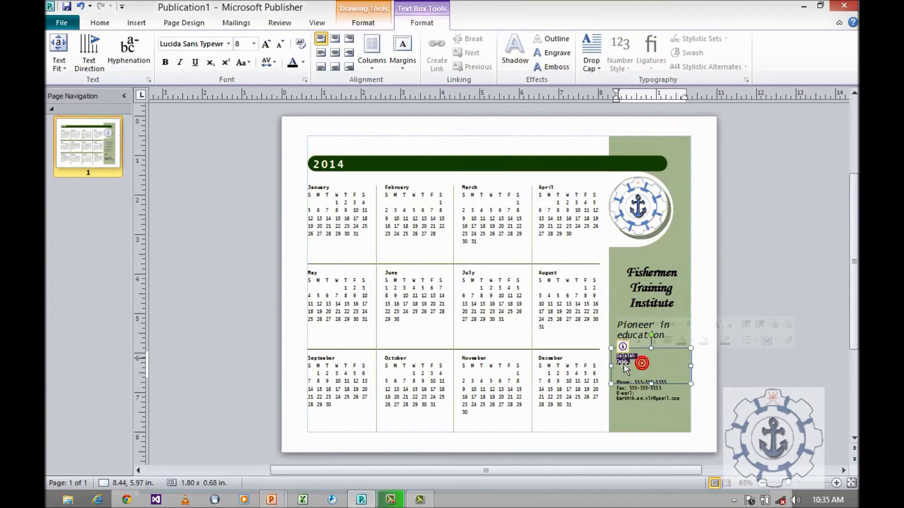
key("ctrl+shift+period")
key("ctrl+shift+period")
key("ctrl+shift+period")
key("ctrl+shift+period")
key("ctrl+shift+period")
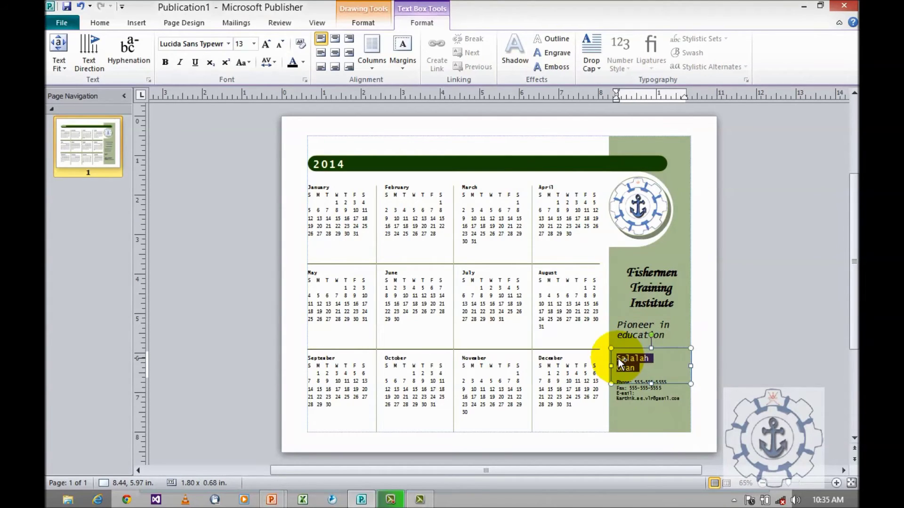
- Enlarge the phone, fax and e-mail text to 9 pt and its text box to about 1.80 x 0.97 in
left_click(654, 408)
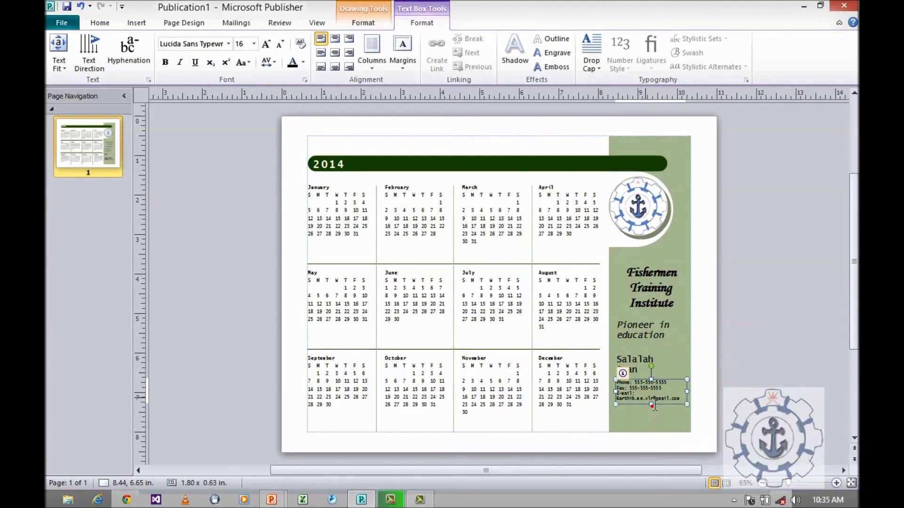
left_click_drag(651, 409, 632, 391)
key("ctrl+shift+period")
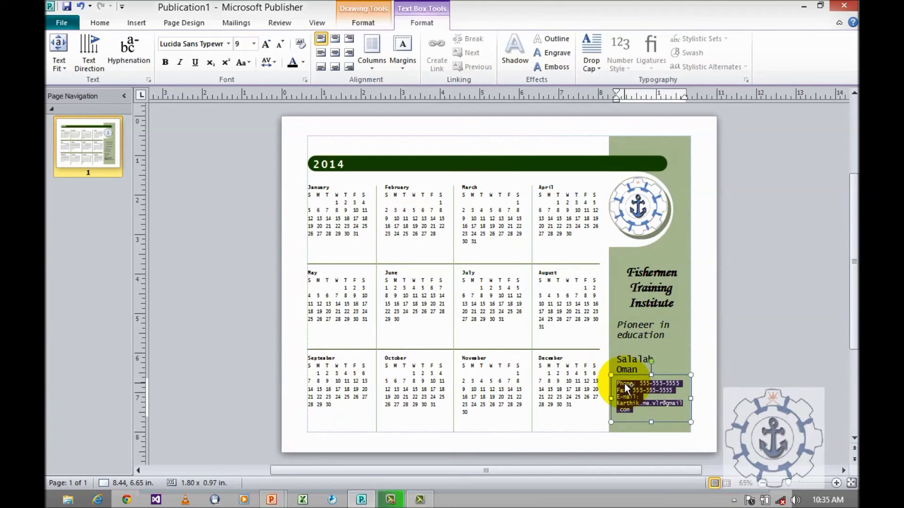
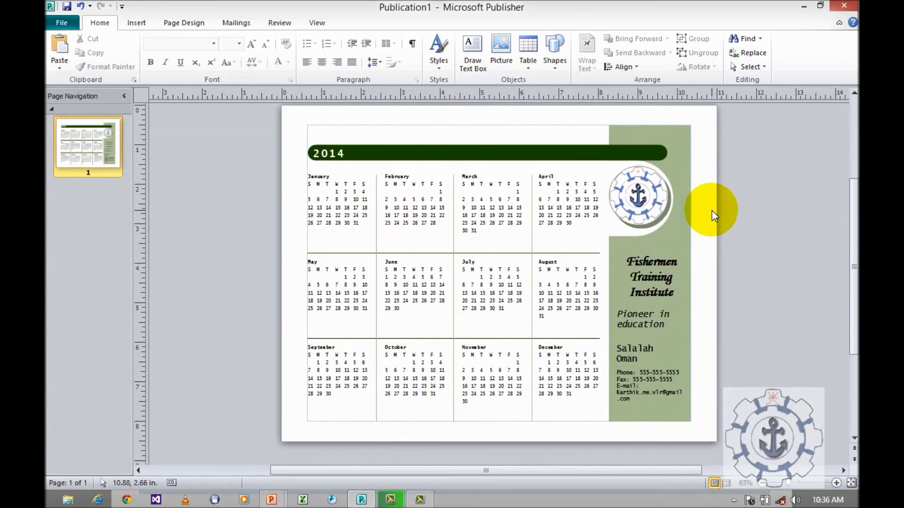
- Change the Capsules template to include a schedule of events and apply it to the current publication
left_click(177, 24)
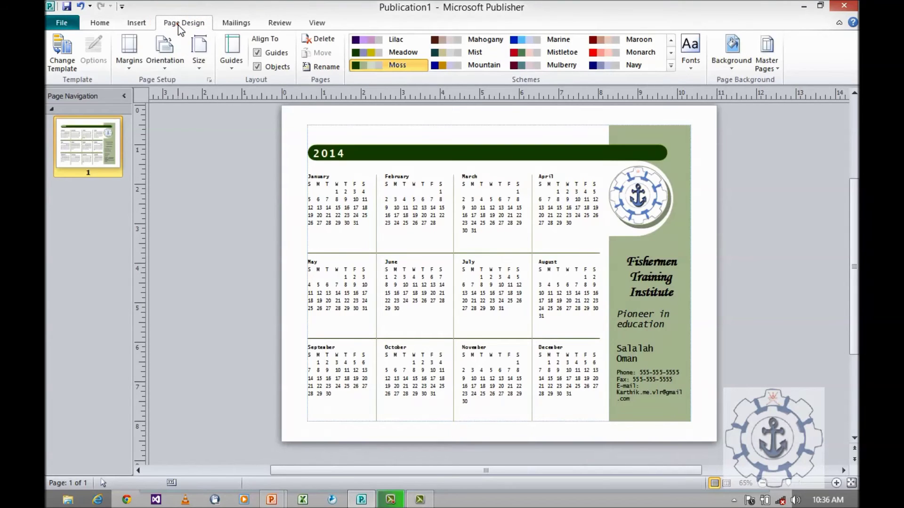
left_click(59, 55)
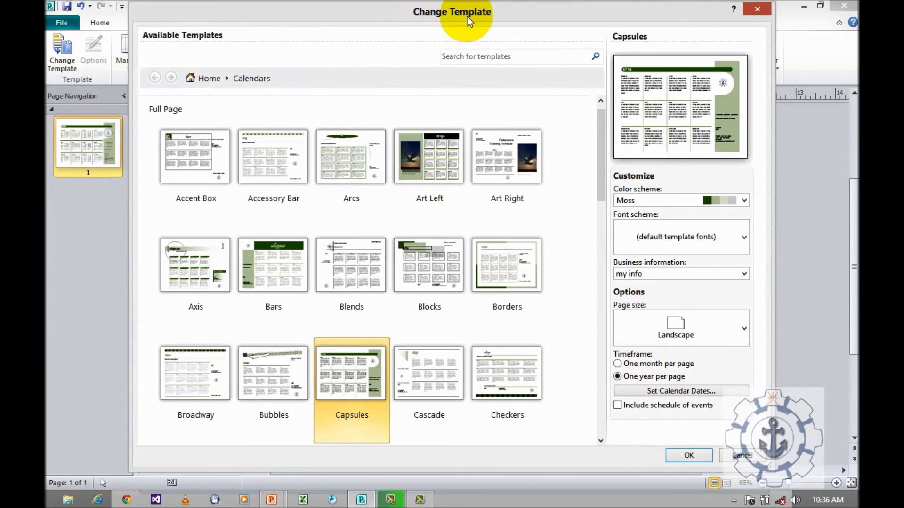
left_click(618, 405)
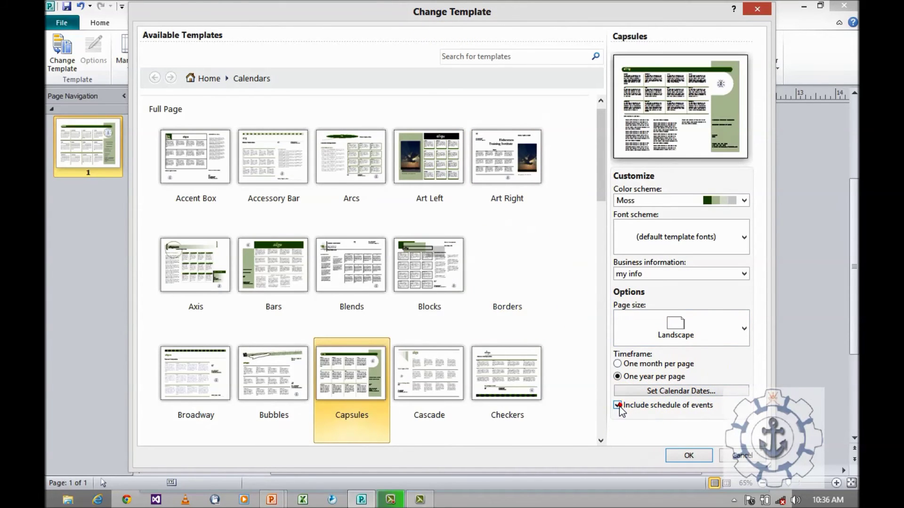
left_click(694, 454)
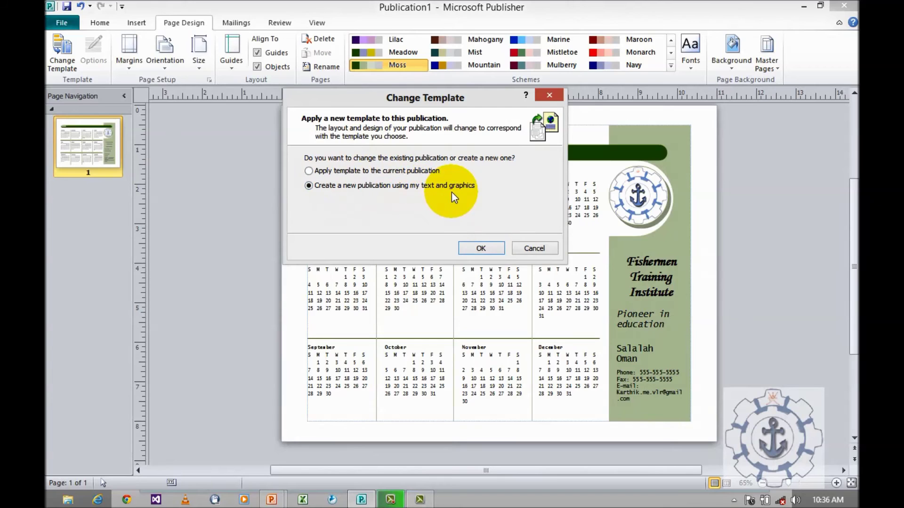
left_click(376, 171)
left_click(481, 249)
left_click(478, 245)
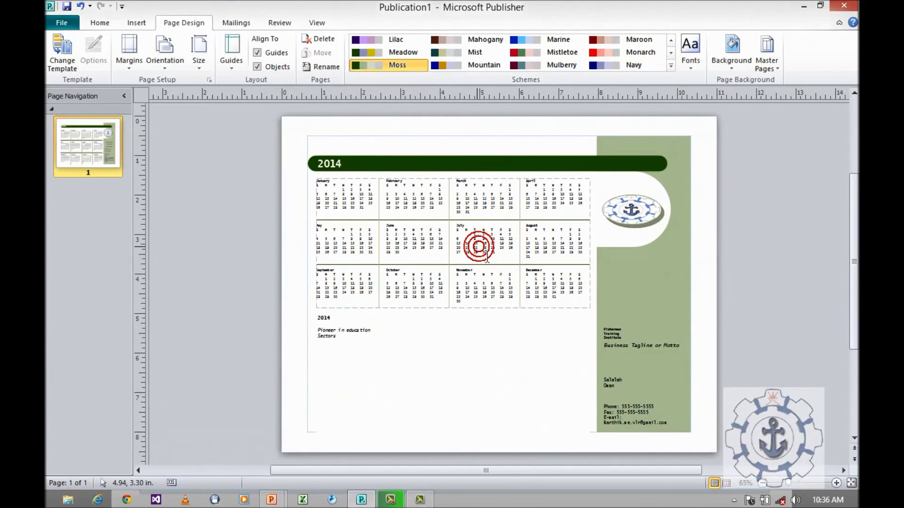
- Delete the tagline text "Pioneer in education Sectors" from the schedule of events box below the calendar
left_click(357, 352)
triple_click(335, 336)
key("ctrl+c")
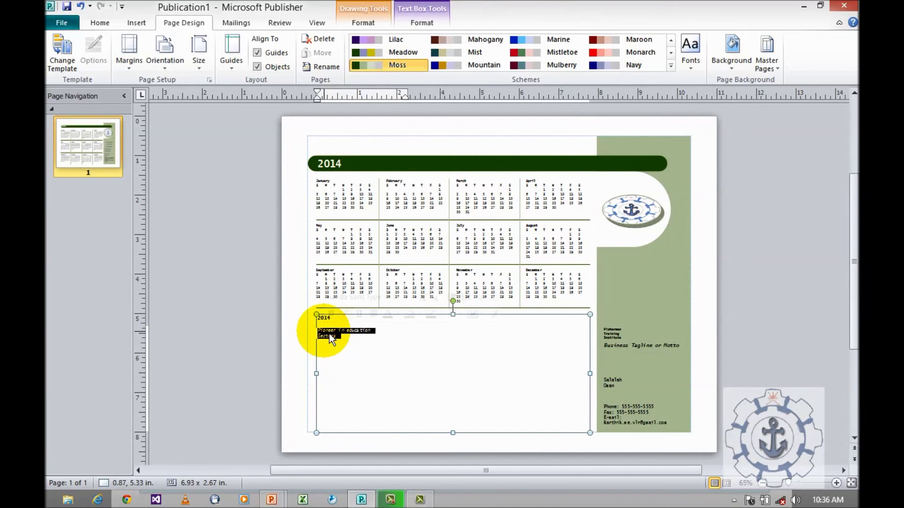
key("Delete")
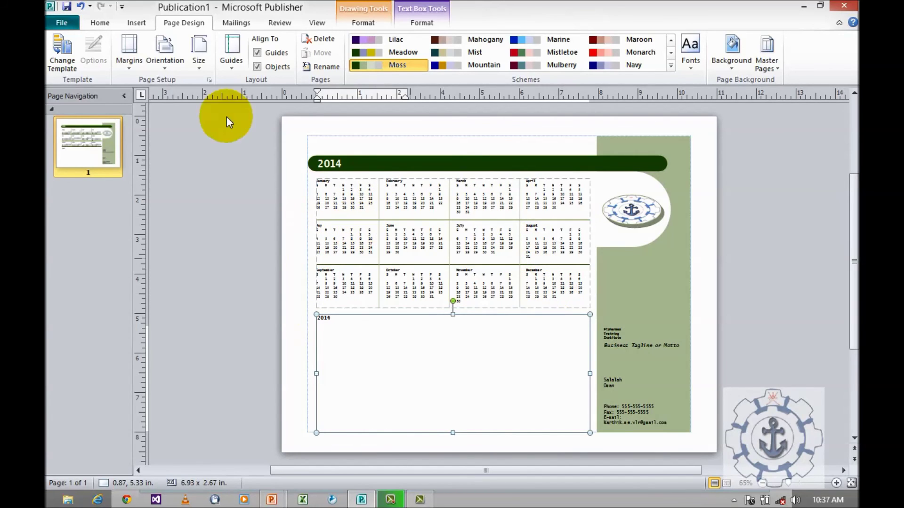
- Change the Capsules template to leave out the schedule of events and apply it to the current publication
left_click(63, 62)
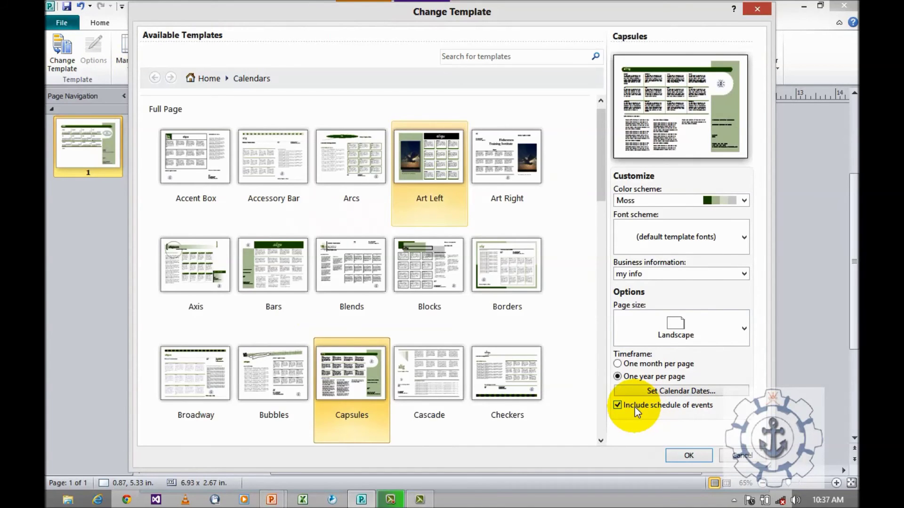
left_click(690, 457)
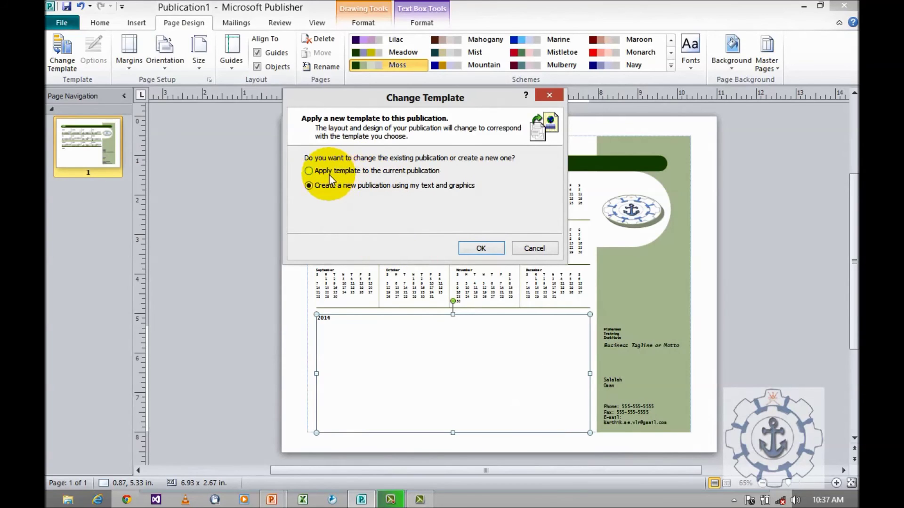
left_click(381, 171)
left_click(480, 248)
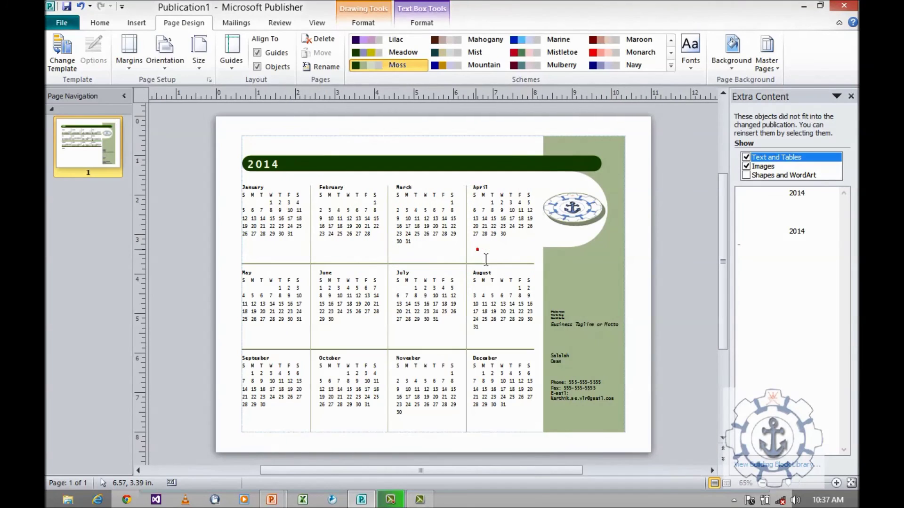
left_click(485, 259)
- Try the Meadow, Lilac, Marine, Navy and Monarch color schemes on the calendar
left_click(648, 292)
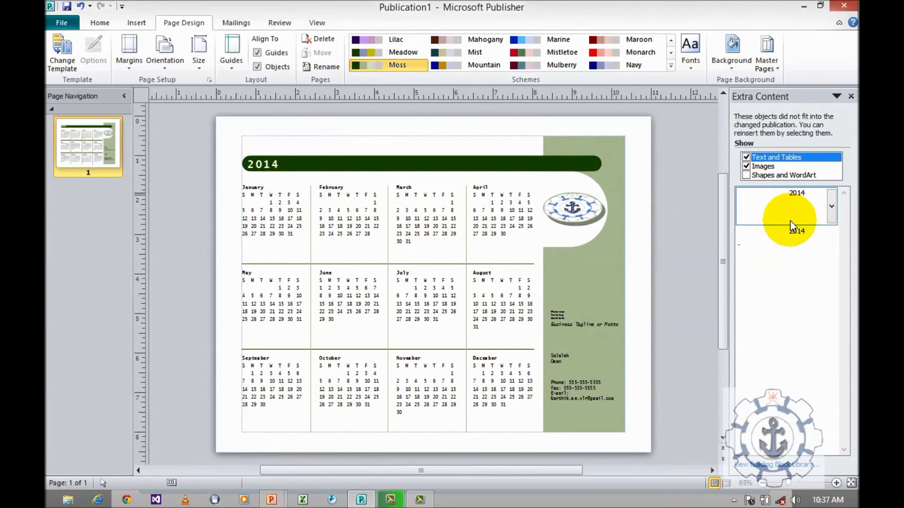
left_click(368, 52)
left_click(370, 41)
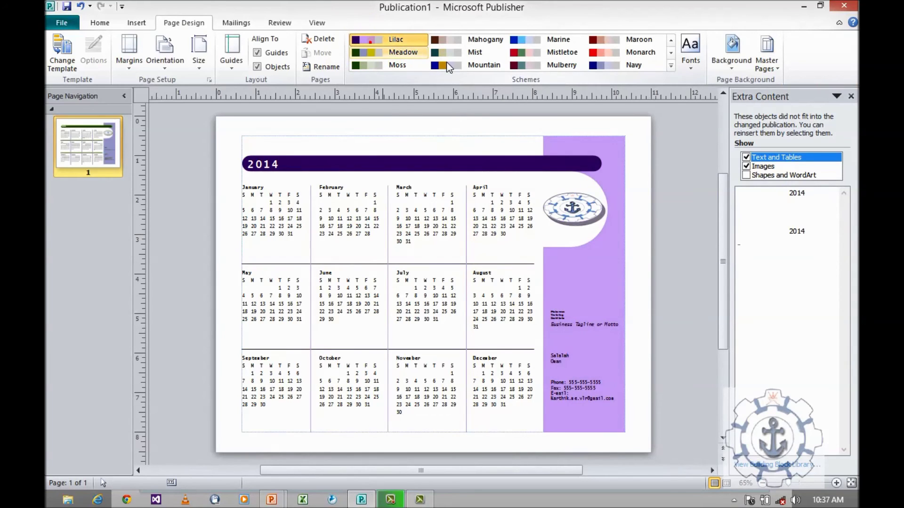
left_click(541, 40)
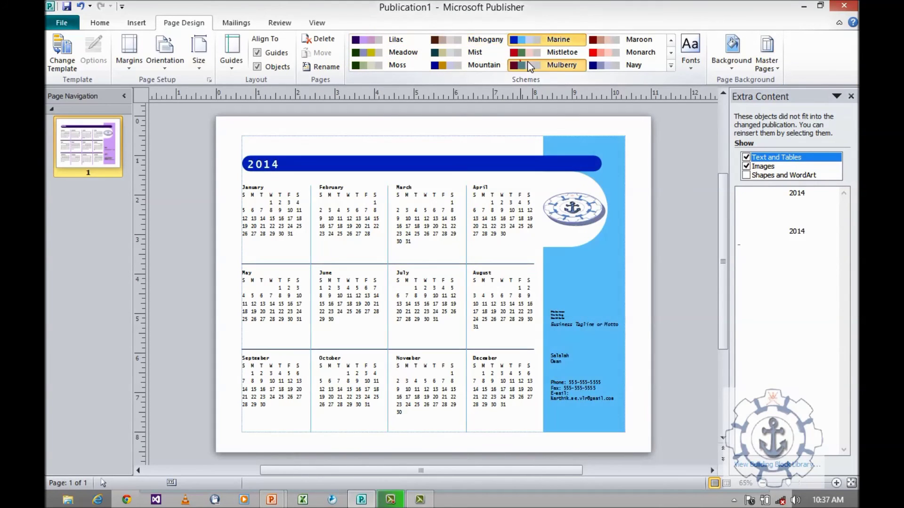
left_click(598, 65)
left_click(606, 53)
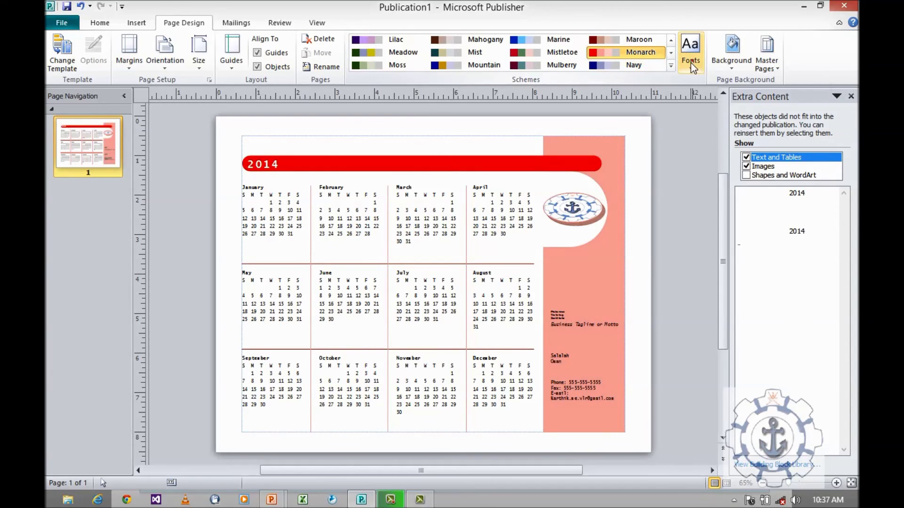
- Apply the built-in Apex font scheme to the calendar and select the organization name's text box
left_click(691, 62)
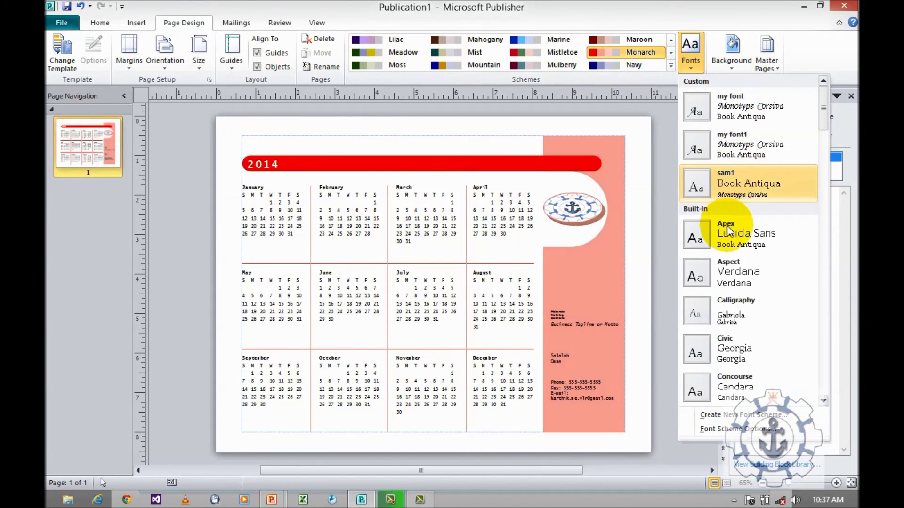
left_click(736, 242)
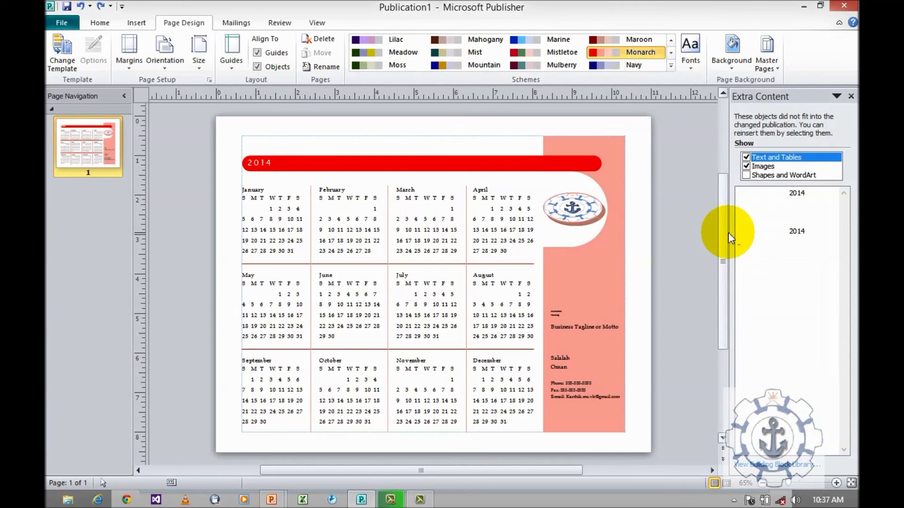
left_click(589, 314)
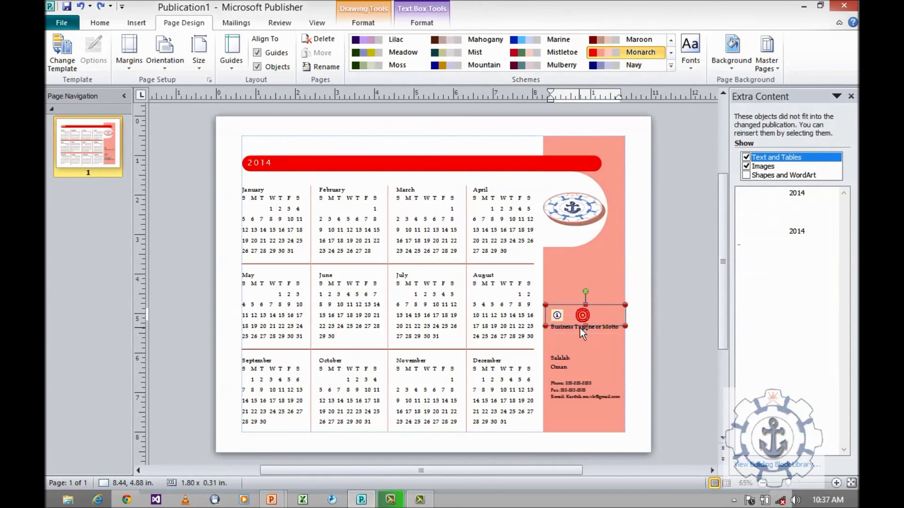
- Undo the font scheme, color scheme and template changes back to the formatted Moss calendar without a schedule of events
left_click(585, 324)
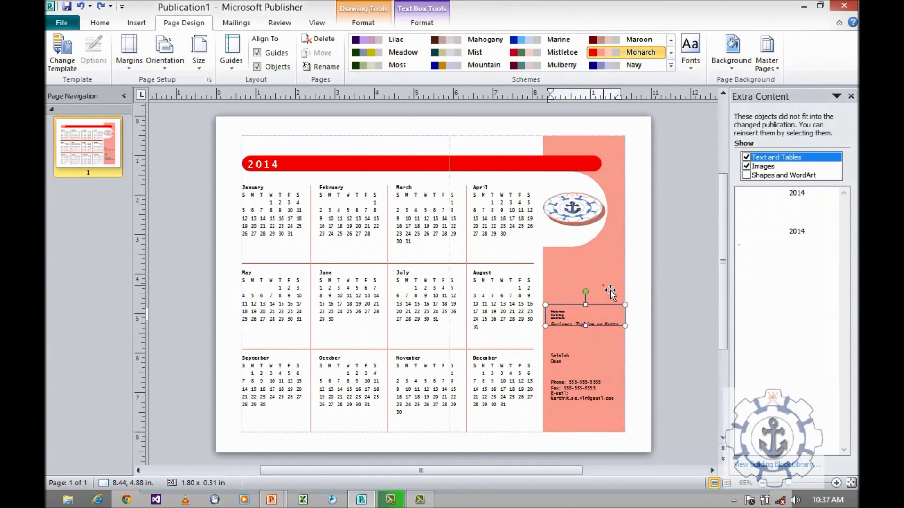
left_click(631, 276)
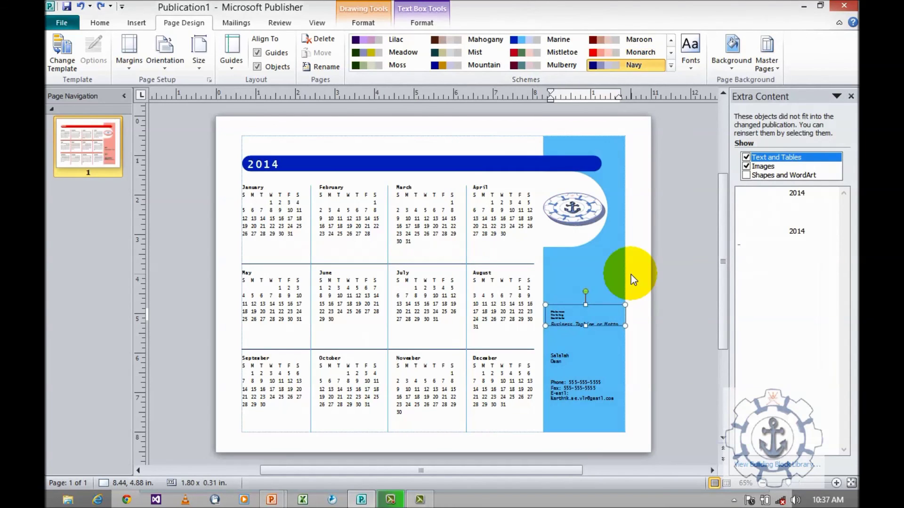
left_click(631, 275)
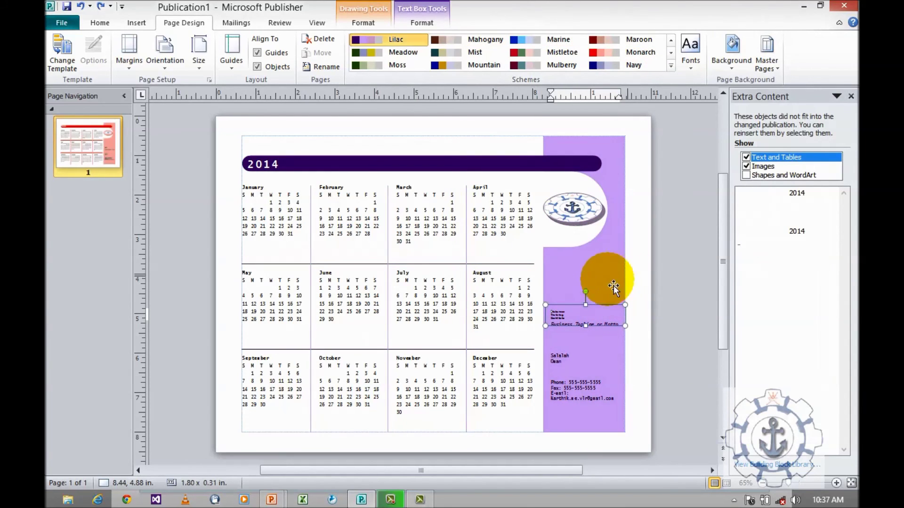
left_click(634, 265)
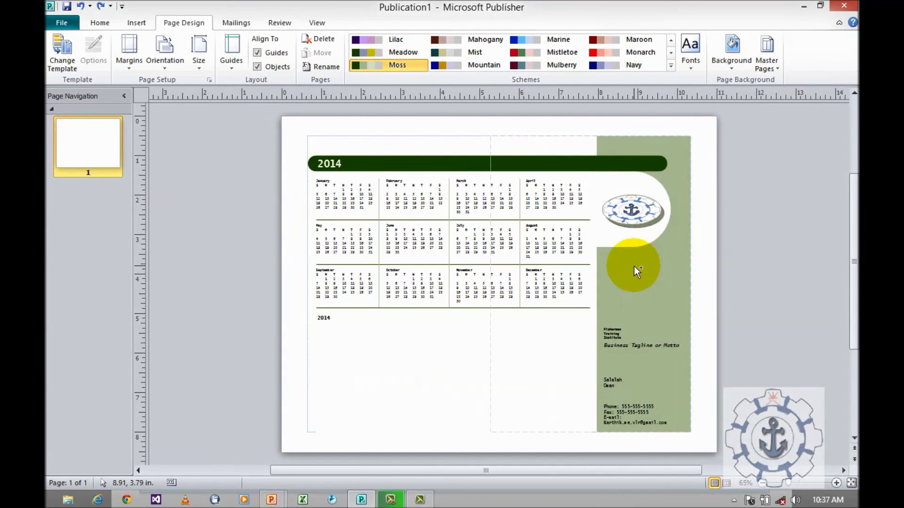
key("ctrl+v")
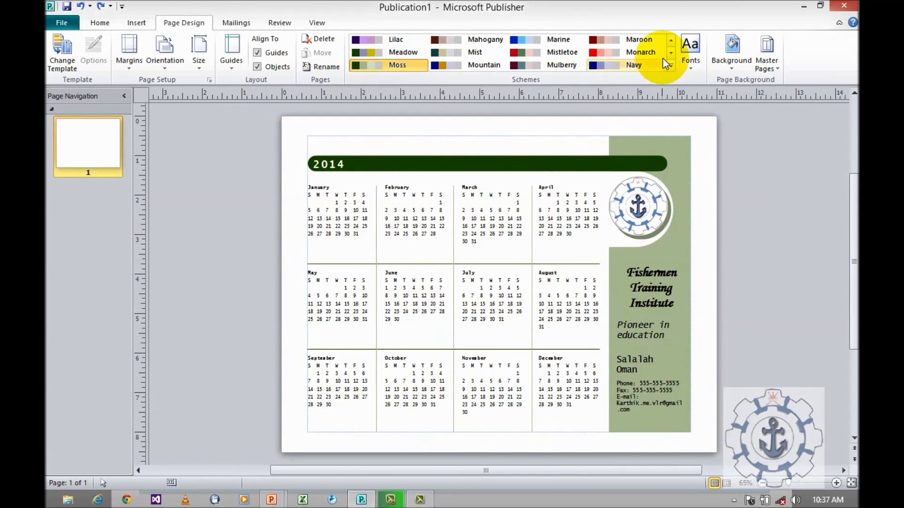
- Apply the lighter green horizontal gradient as the calendar page's background
left_click(723, 65)
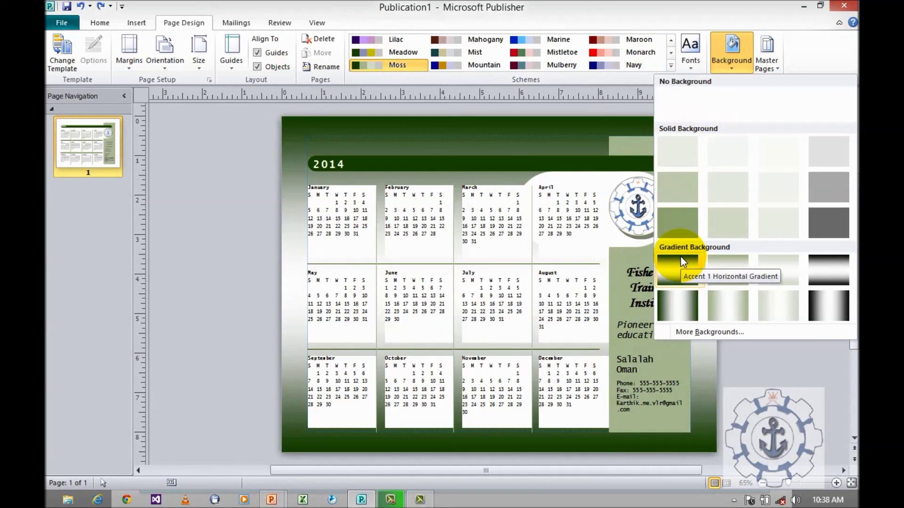
left_click(714, 268)
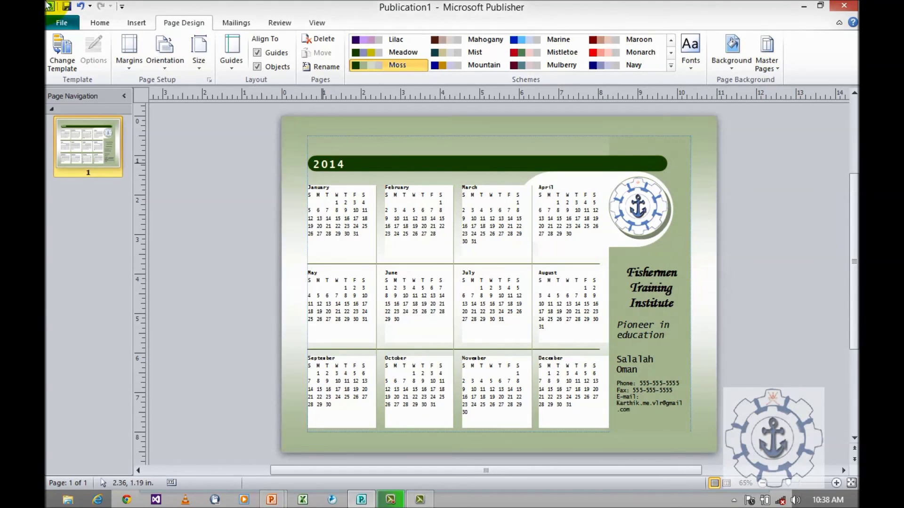
- Open the print preview of the calendar to examine the finished page
left_click(61, 24)
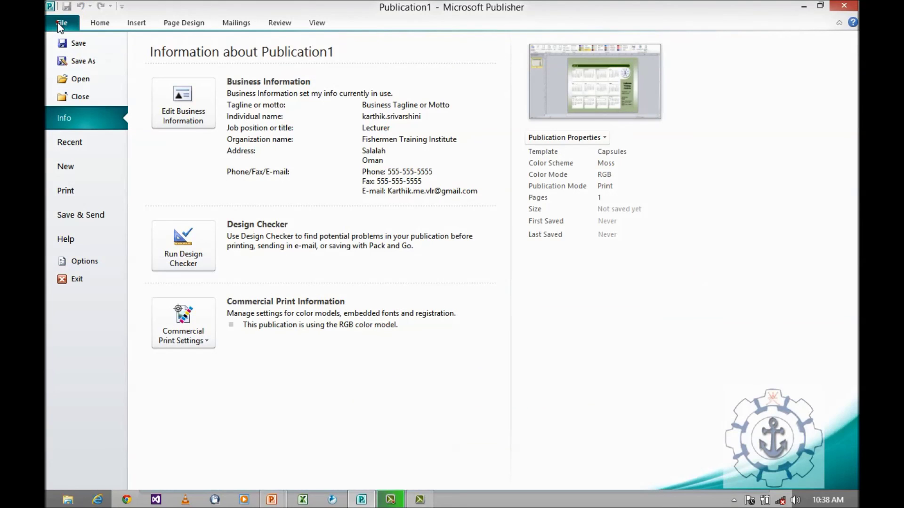
left_click(74, 191)
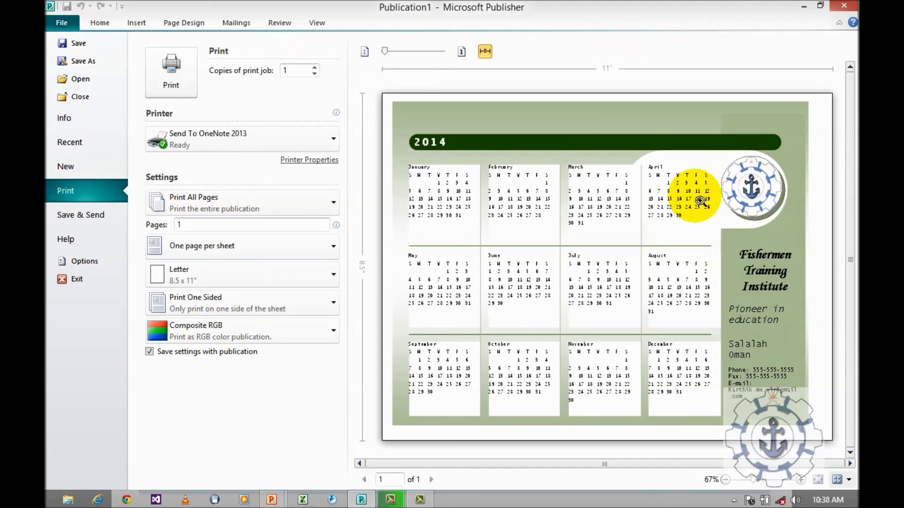
- Switch to the running PowerPoint slide show and advance past the contact details slide to the end
mouse_move(271, 498)
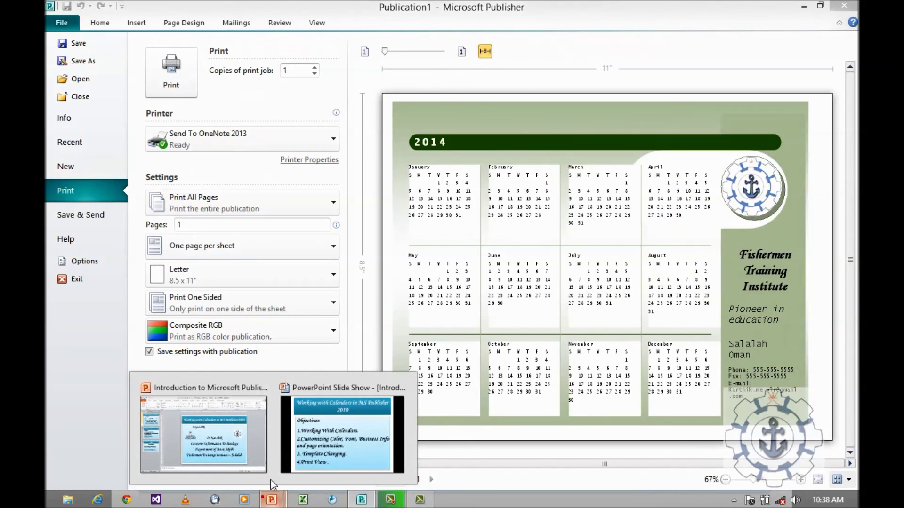
left_click(330, 436)
left_click(305, 454)
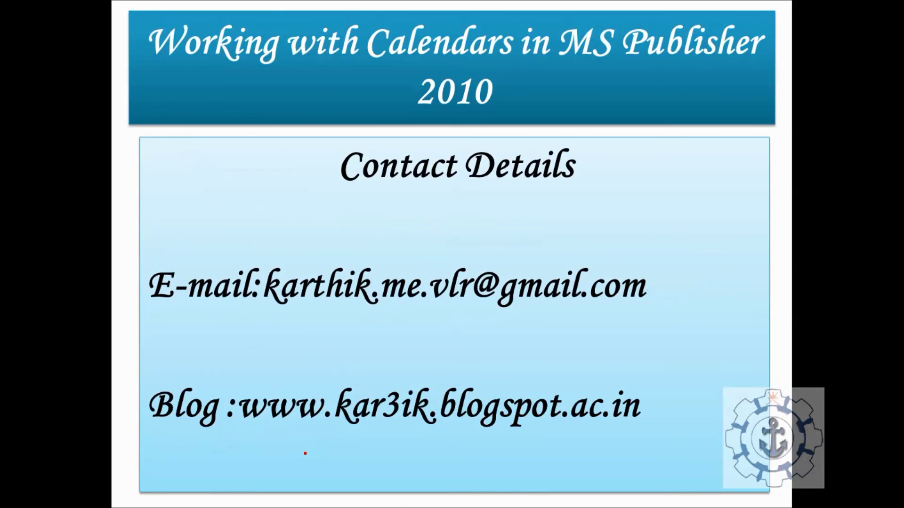
left_click(305, 453)
key("Right")
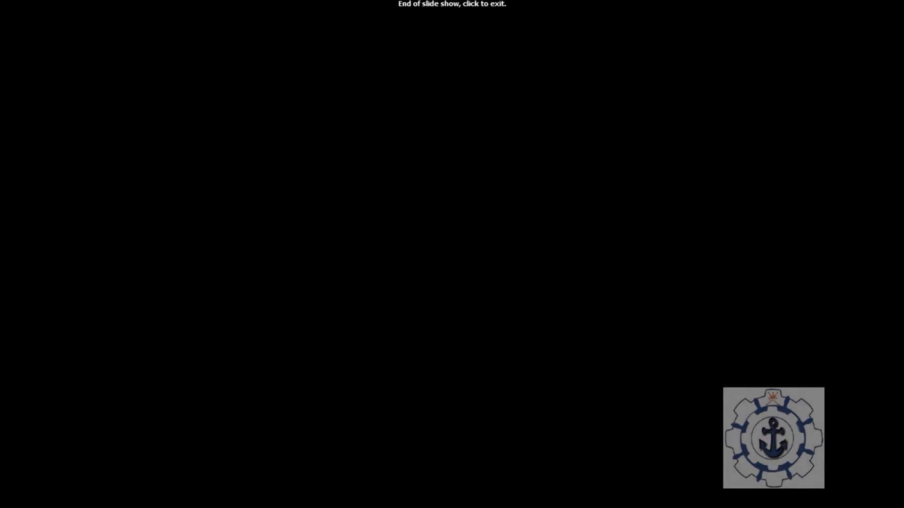